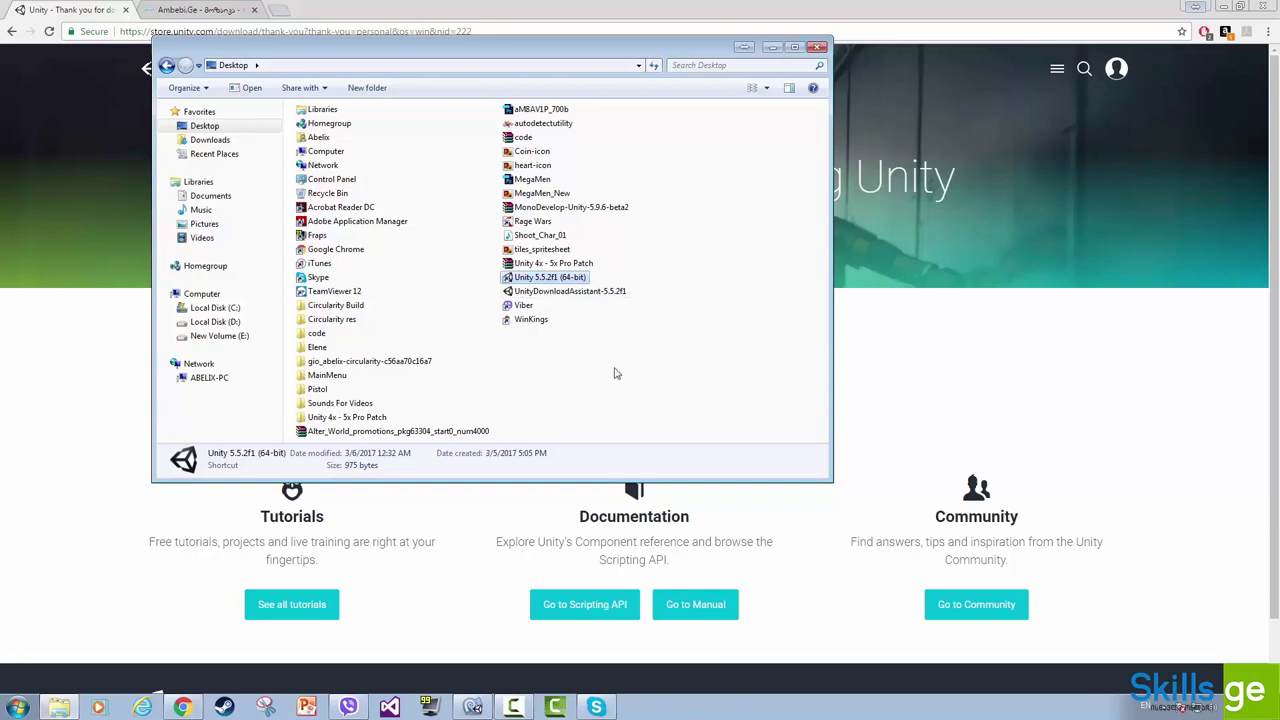
- Launch Unity 5.5.2f1 (64-bit) from its shortcut in the Desktop folder
{"action": "left_click", "coordinate": [615, 372]}
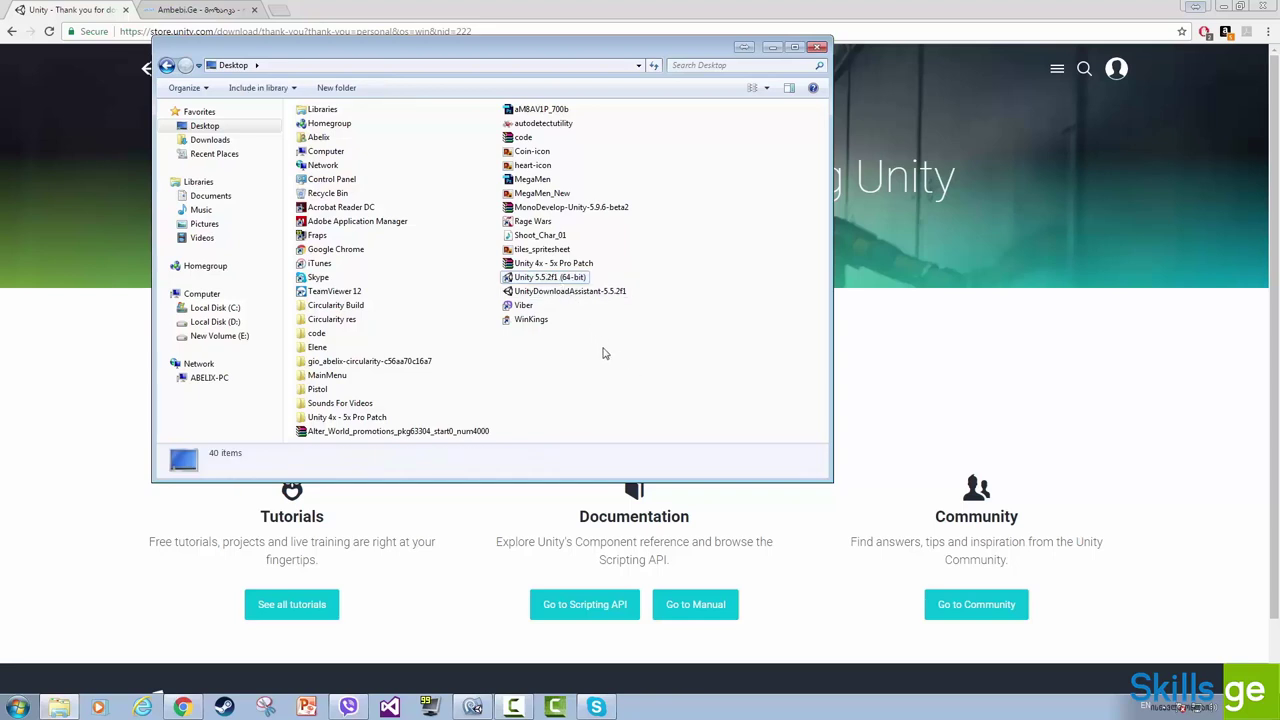
{"action": "left_click", "coordinate": [555, 280]}
{"action": "left_click", "coordinate": [631, 385]}
{"action": "left_click", "coordinate": [554, 286]}
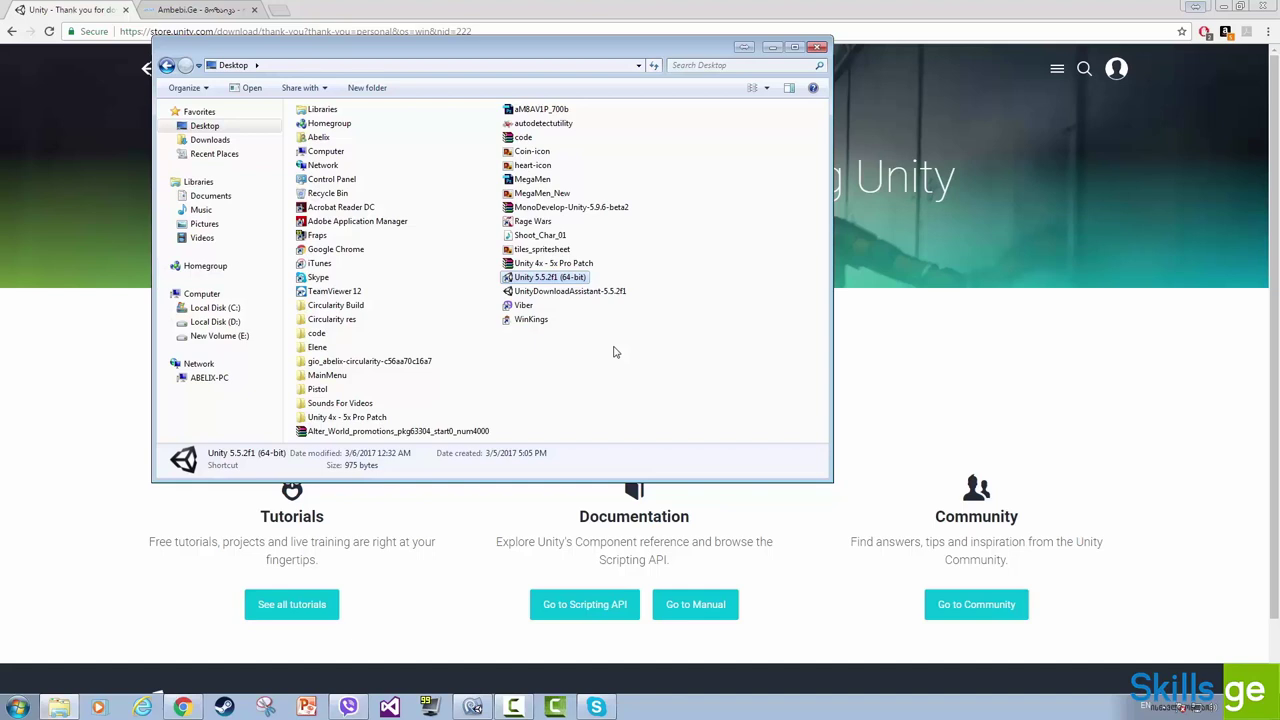
{"action": "double_click", "coordinate": [537, 278]}
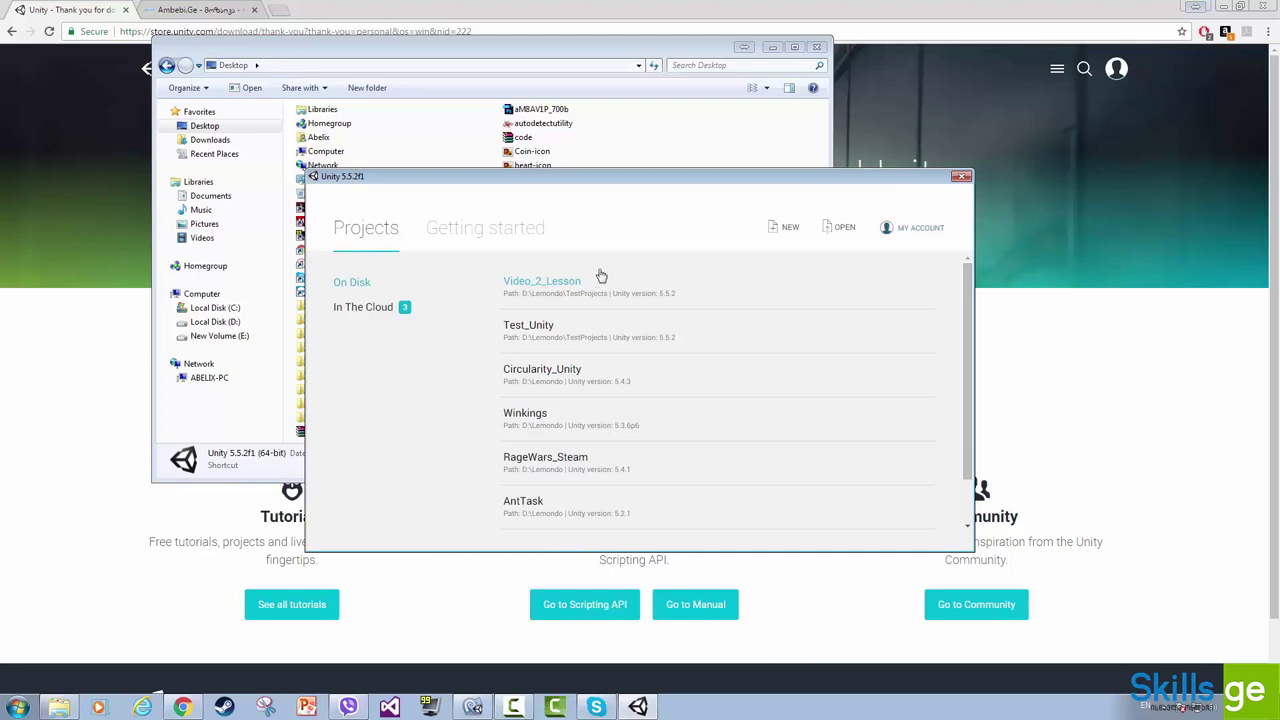
- Start a new project, replace the default name with Test_Project_1, and select the Location field
{"action": "left_click", "coordinate": [783, 230]}
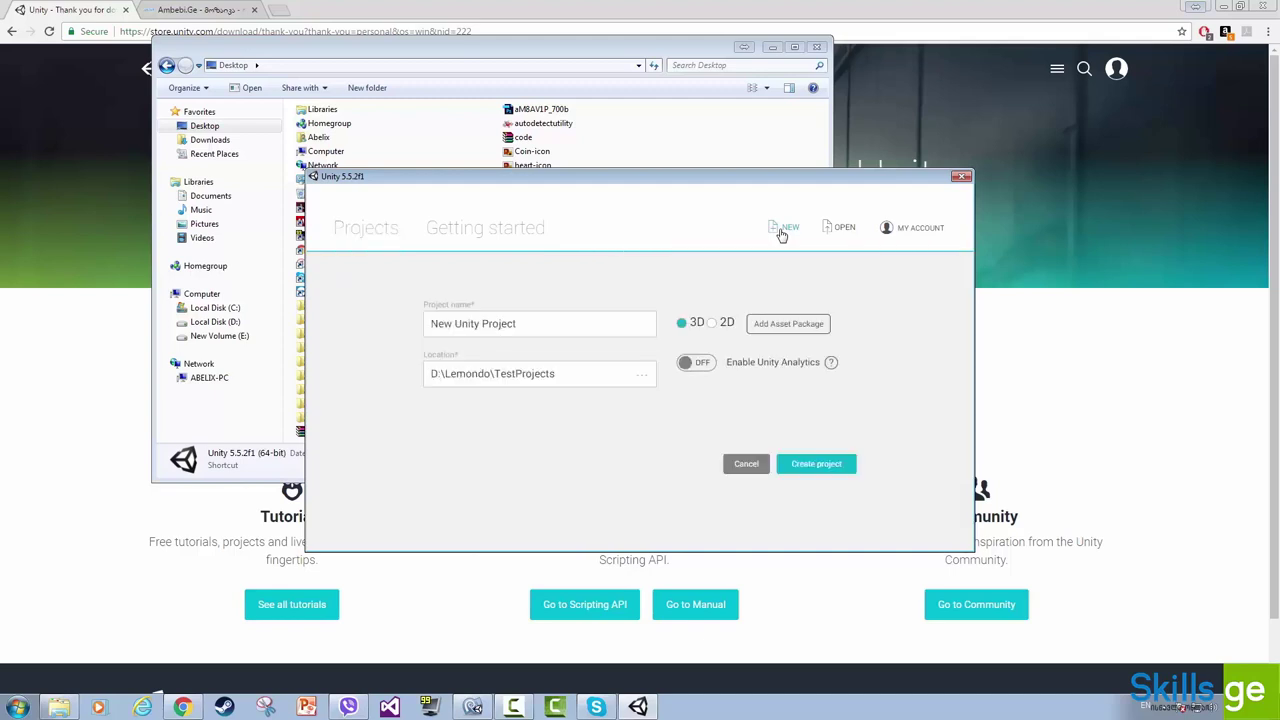
{"action": "triple_click", "coordinate": [523, 323]}
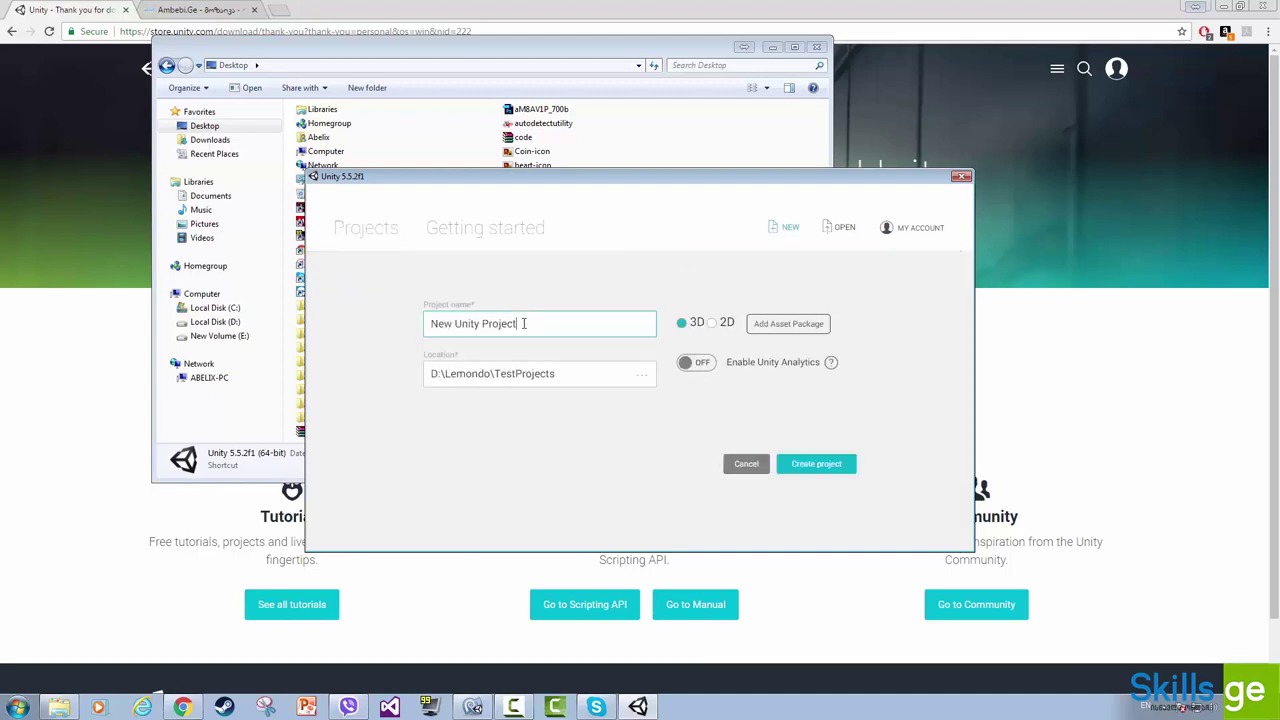
{"action": "left_click", "coordinate": [536, 323]}
{"action": "key", "text": "ctrl+shift+Left"}
{"action": "key", "text": "ctrl+shift+Left"}
{"action": "key", "text": "ctrl+shift+Left"}
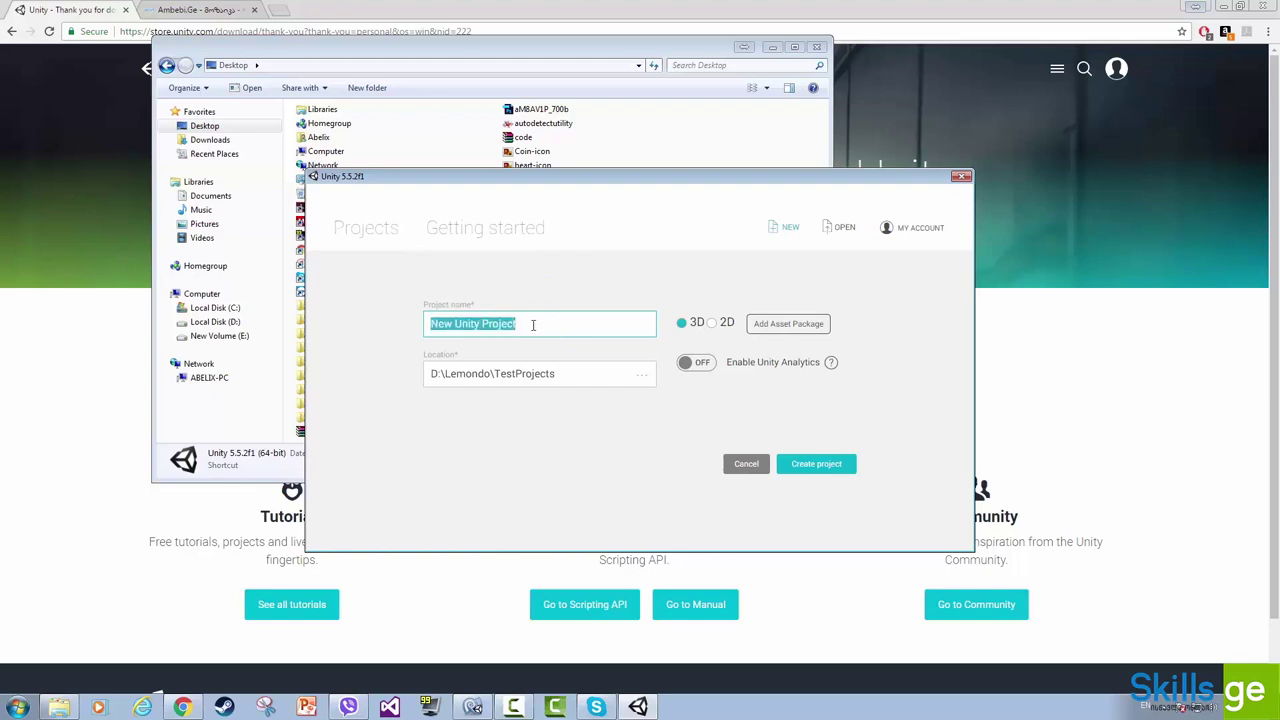
{"action": "key", "text": "BackSpace"}
{"action": "type", "text": "Test_P"}
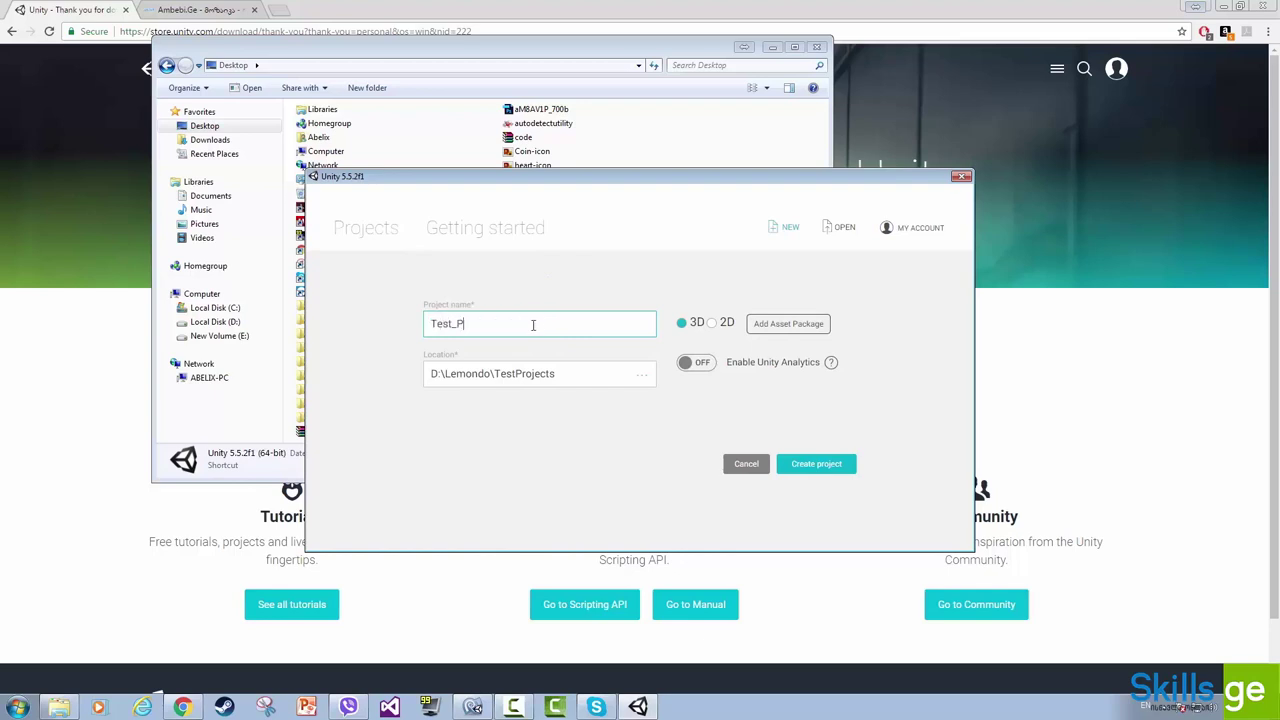
{"action": "type", "text": "roject_1"}
{"action": "left_click", "coordinate": [568, 376]}
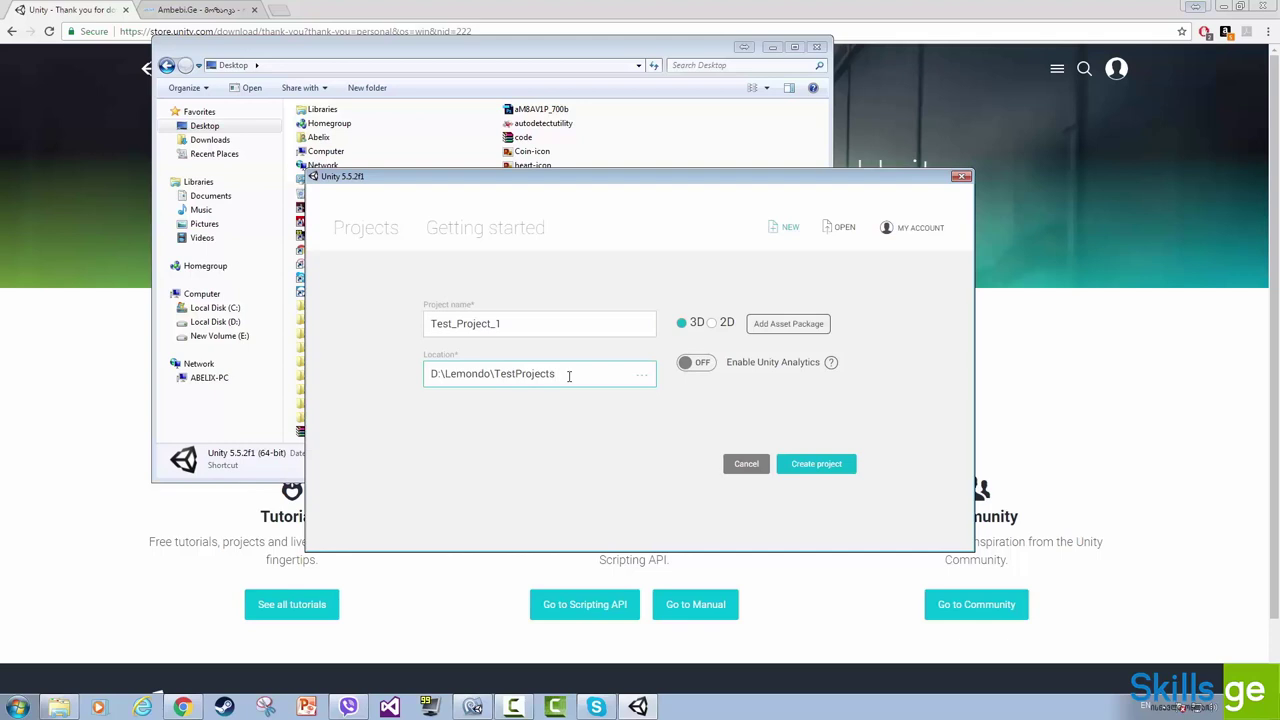
{"action": "left_click", "coordinate": [642, 376]}
{"action": "left_click", "coordinate": [572, 378]}
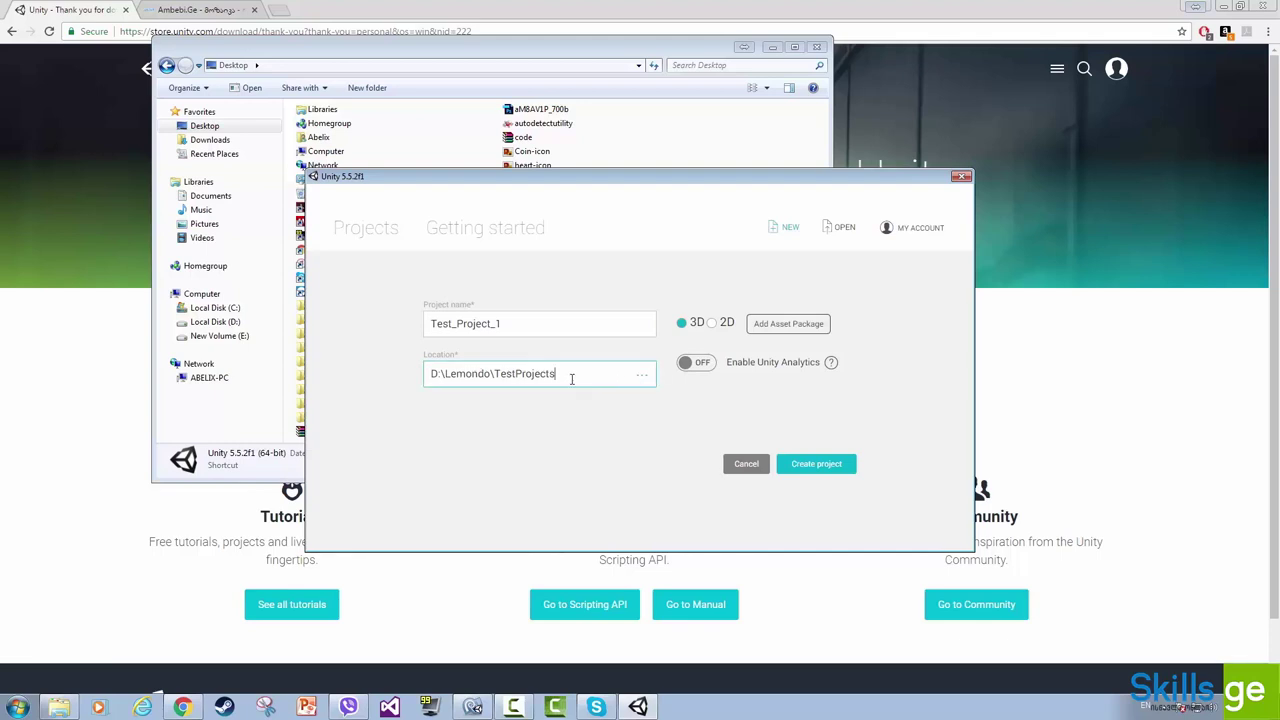
- Create a Test_Project_dir folder in D:\Lemondo and select it as the project location
{"action": "left_click", "coordinate": [642, 375]}
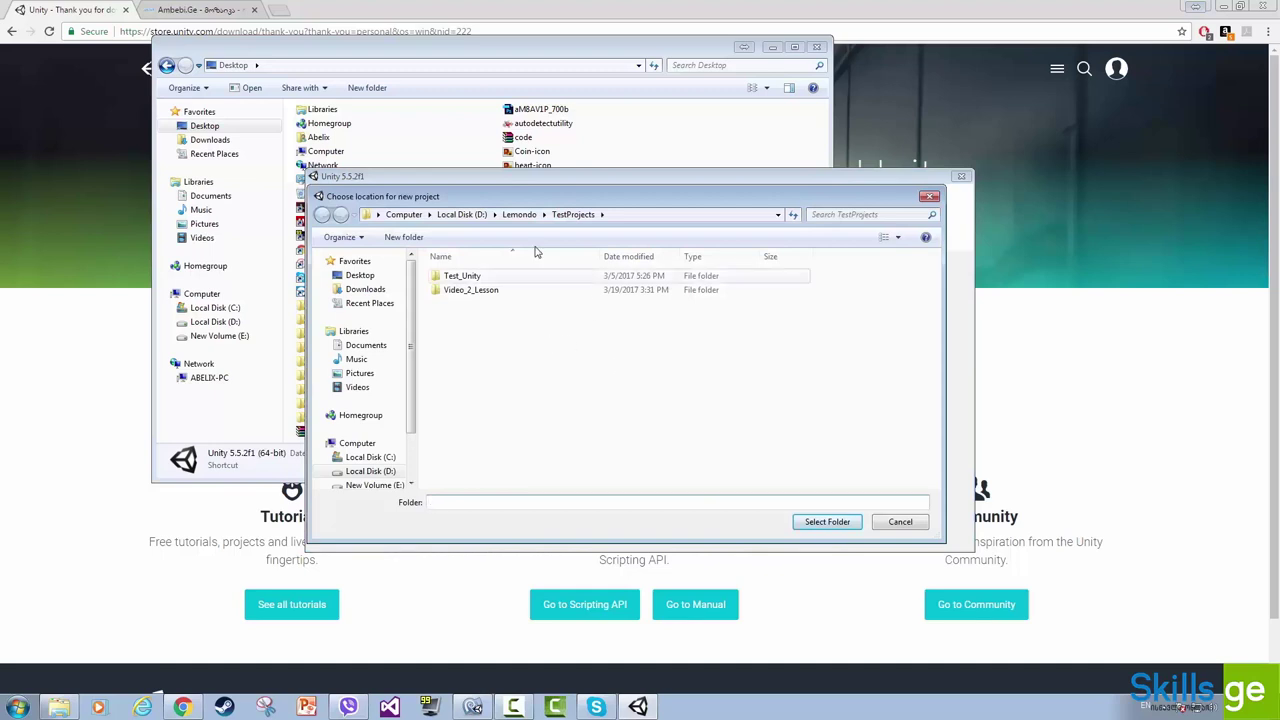
{"action": "left_click", "coordinate": [518, 215]}
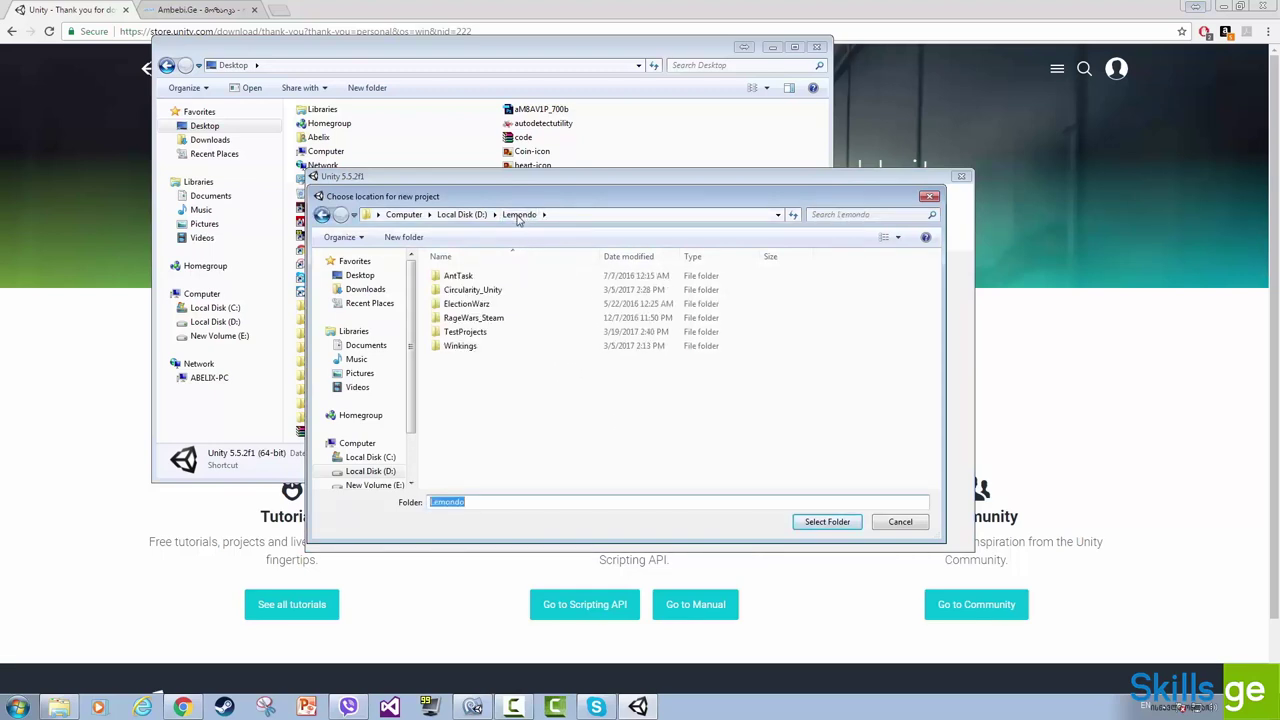
{"action": "right_click", "coordinate": [443, 377]}
{"action": "mouse_move", "coordinate": [518, 538]}
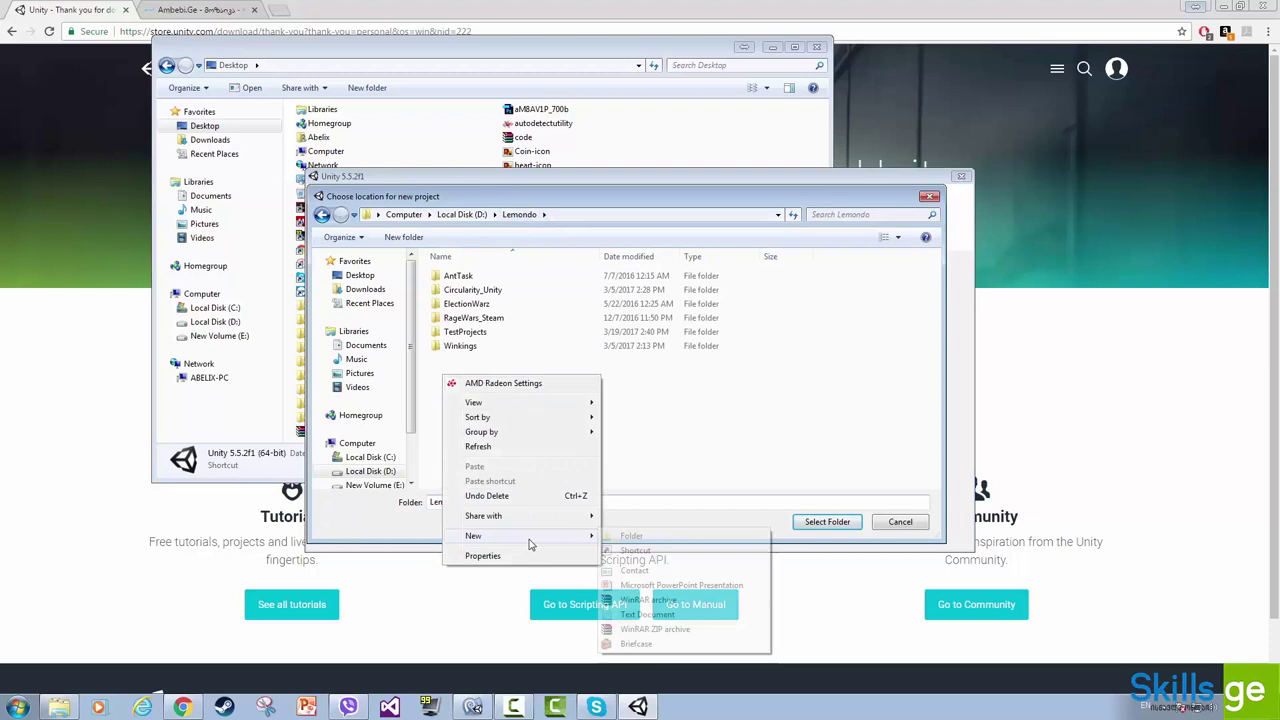
{"action": "left_click", "coordinate": [630, 537]}
{"action": "type", "text": "Test_Proje"}
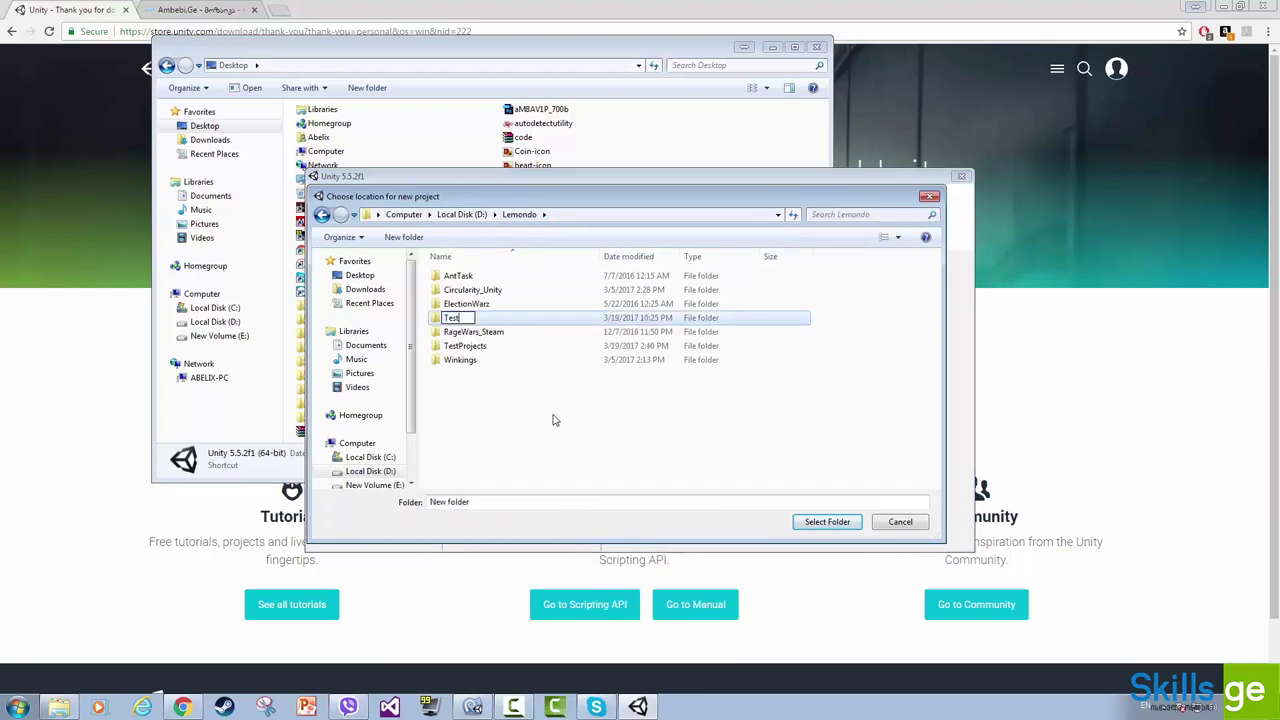
{"action": "type", "text": "ct_di"}
{"action": "type", "text": "r"}
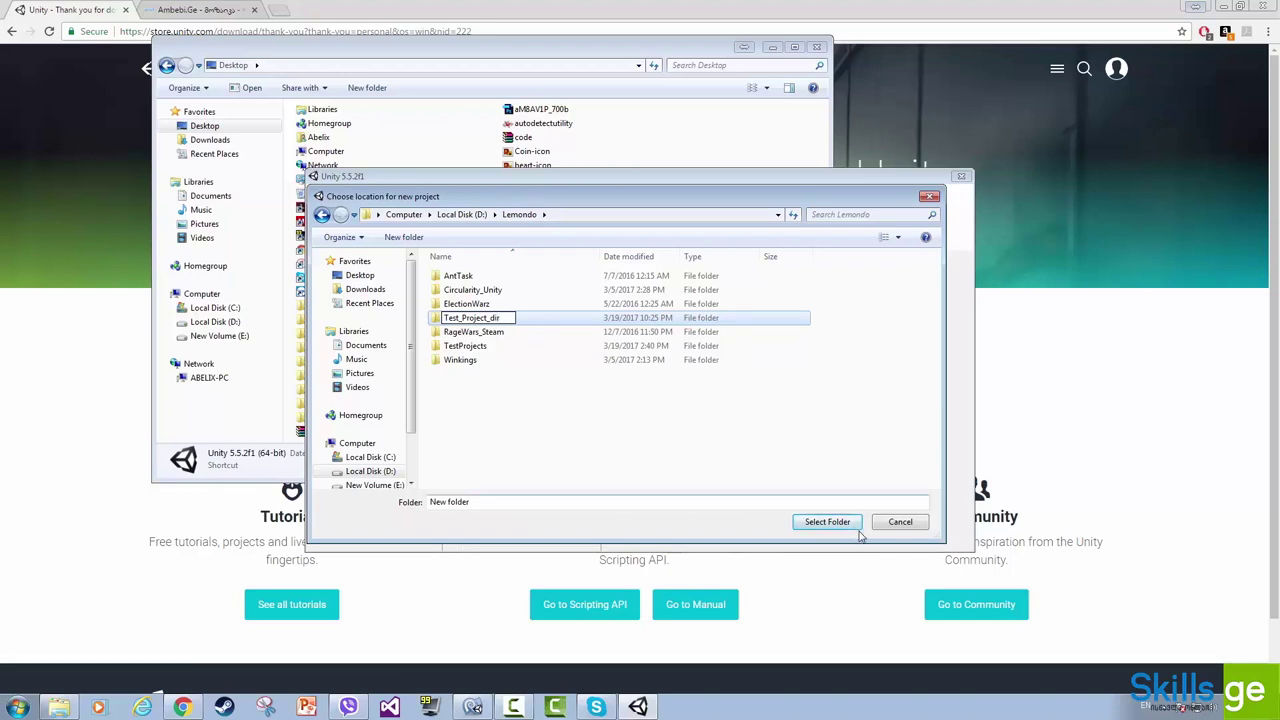
{"action": "left_click", "coordinate": [830, 522]}
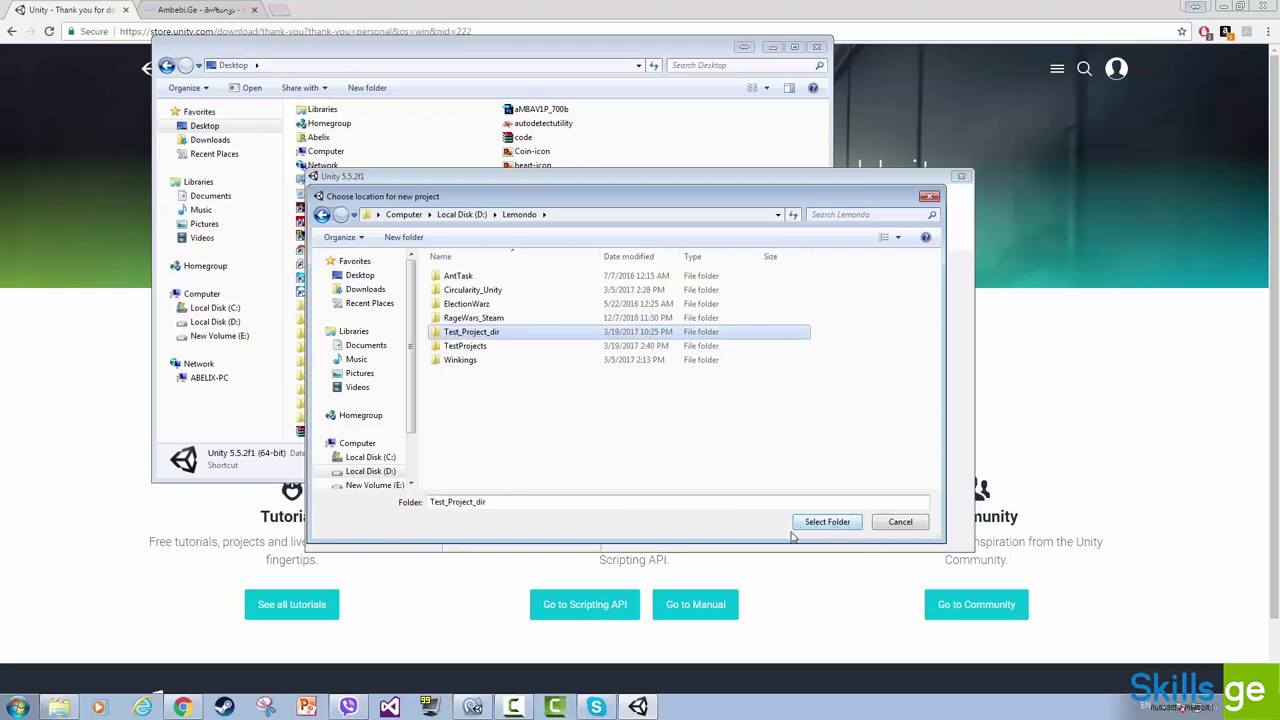
{"action": "left_click", "coordinate": [827, 524]}
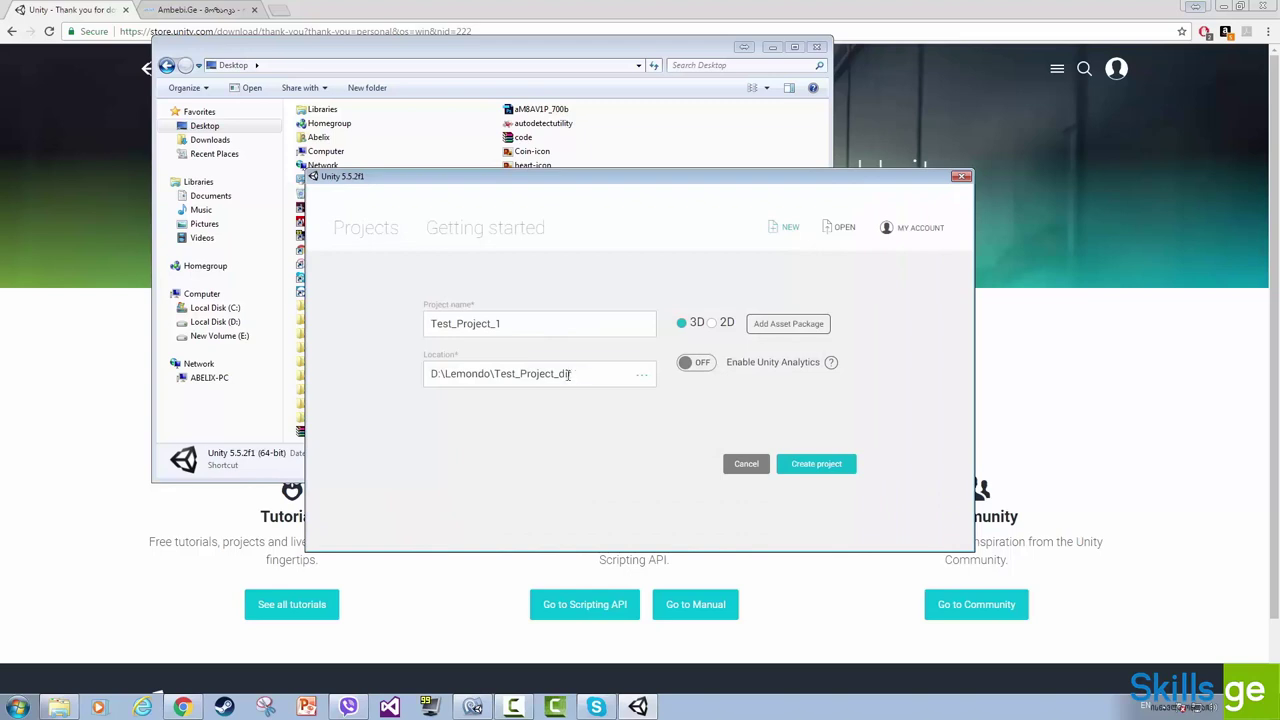
{"action": "left_click", "coordinate": [575, 373]}
- Check the new location path and the project name fields
{"action": "left_click", "coordinate": [575, 372]}
{"action": "left_click_drag", "start_coordinate": [520, 323], "coordinate": [429, 327]}
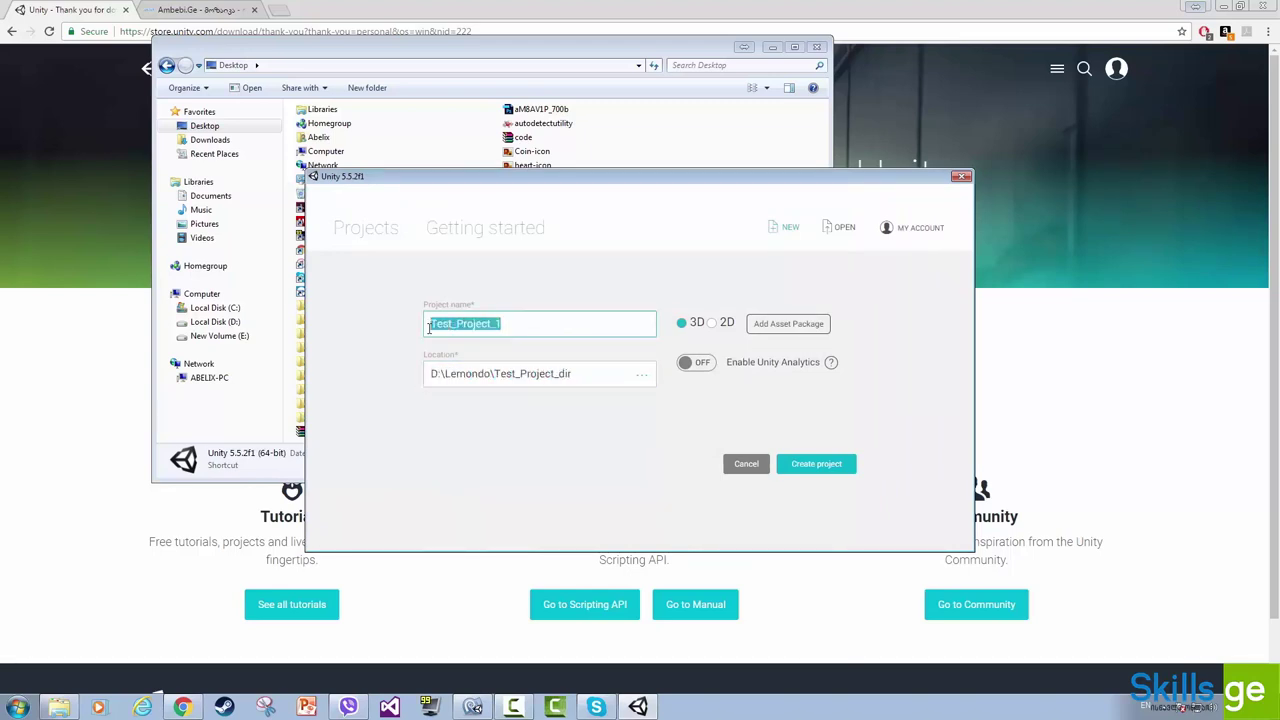
{"action": "left_click", "coordinate": [509, 324]}
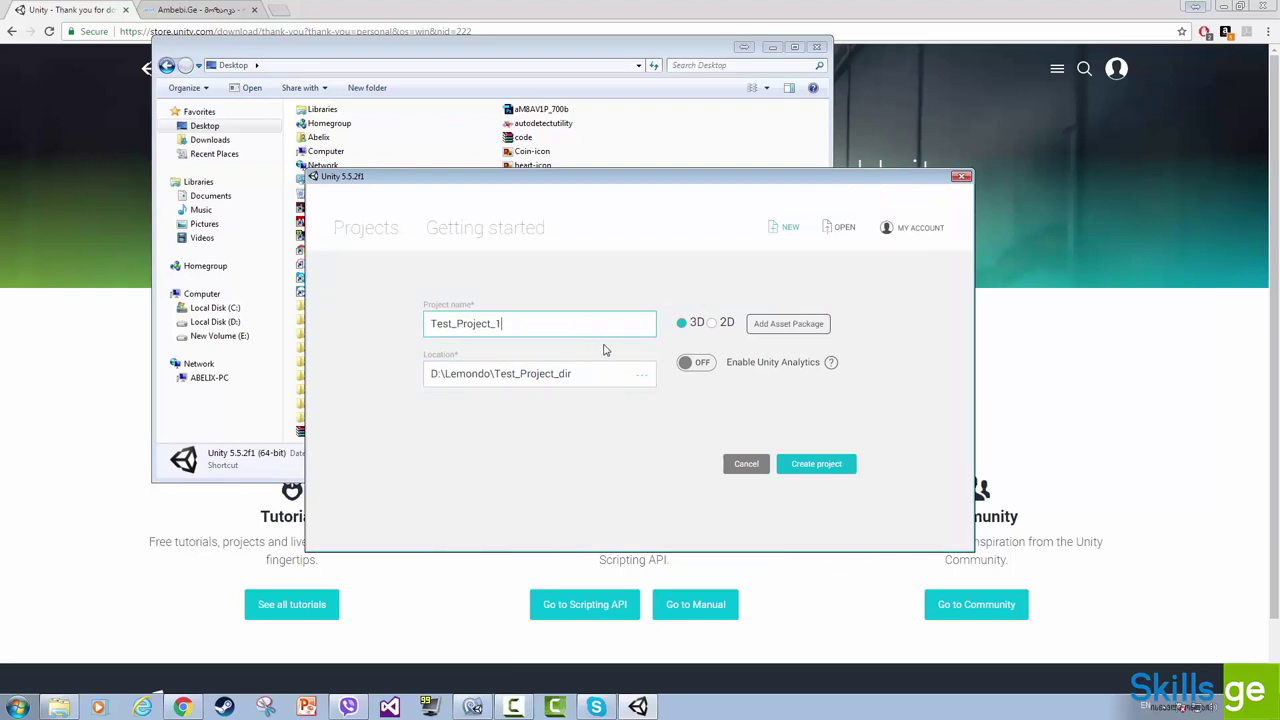
{"action": "left_click", "coordinate": [708, 330]}
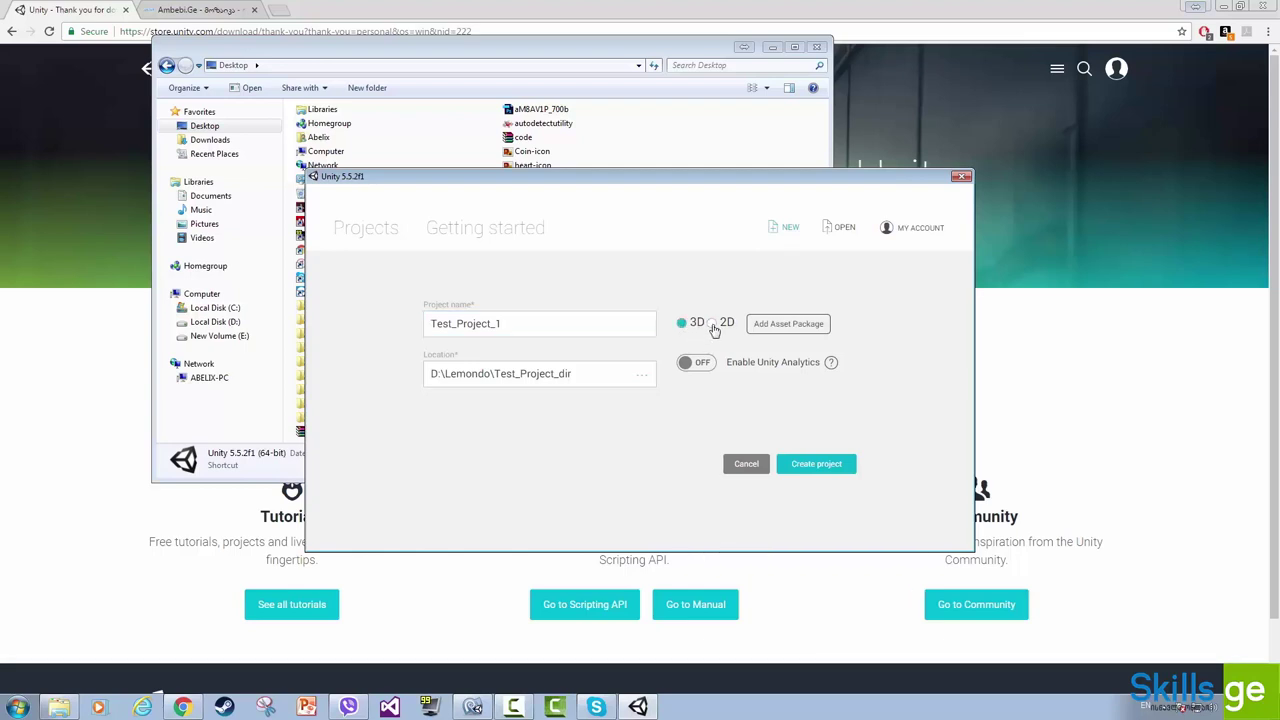
- Set the project type to 2D and bring up the Add Asset Package list
{"action": "left_click", "coordinate": [711, 324]}
{"action": "left_click", "coordinate": [682, 324]}
{"action": "left_click", "coordinate": [711, 324]}
{"action": "left_click", "coordinate": [682, 325]}
{"action": "left_click", "coordinate": [711, 327]}
{"action": "left_click", "coordinate": [790, 327]}
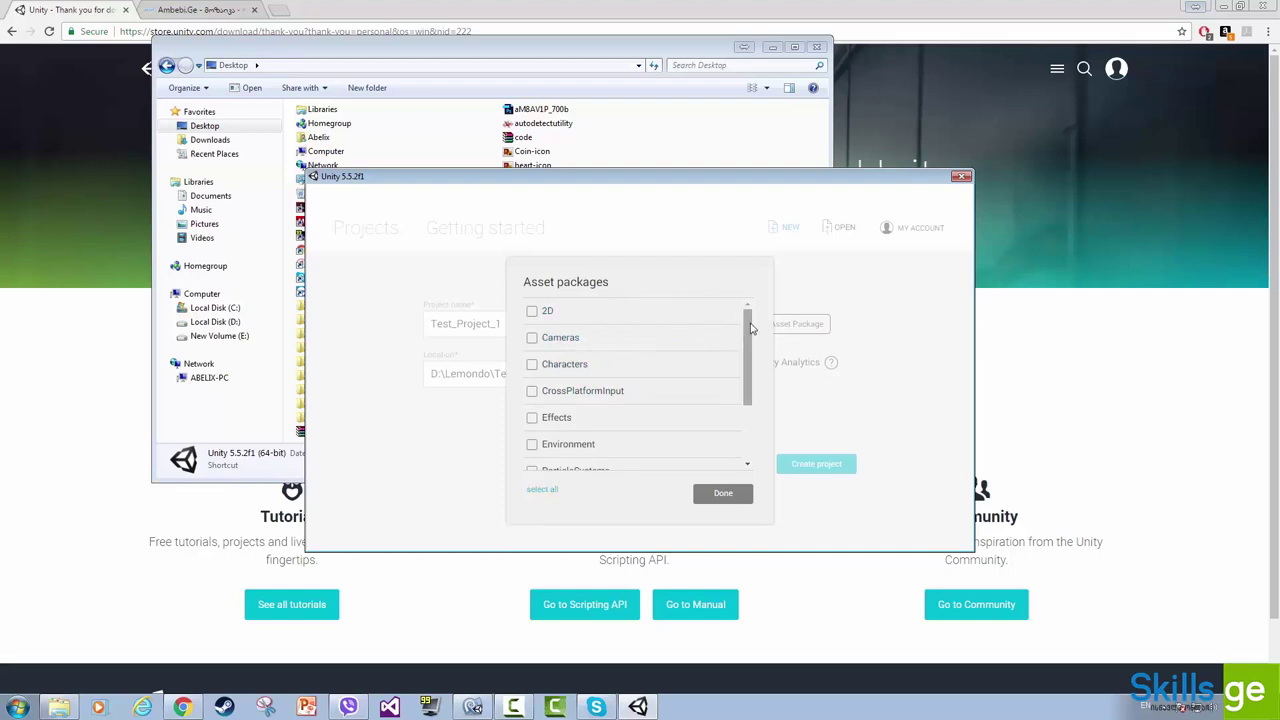
- Scroll through the asset packages list to review what is available
{"action": "scroll", "coordinate": [750, 326], "scroll_direction": "down", "scroll_amount": 3}
{"action": "scroll", "coordinate": [738, 322], "scroll_direction": "up", "scroll_amount": 3}
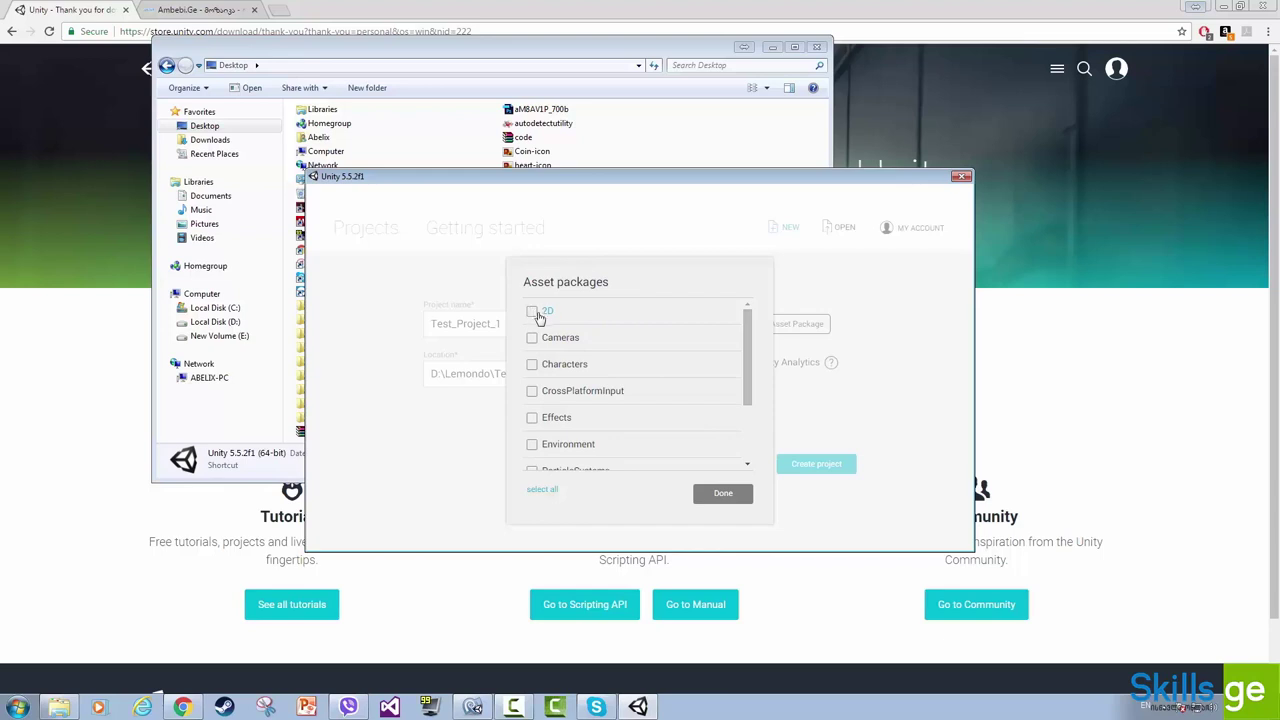
{"action": "scroll", "coordinate": [745, 350], "scroll_direction": "down", "scroll_amount": 1}
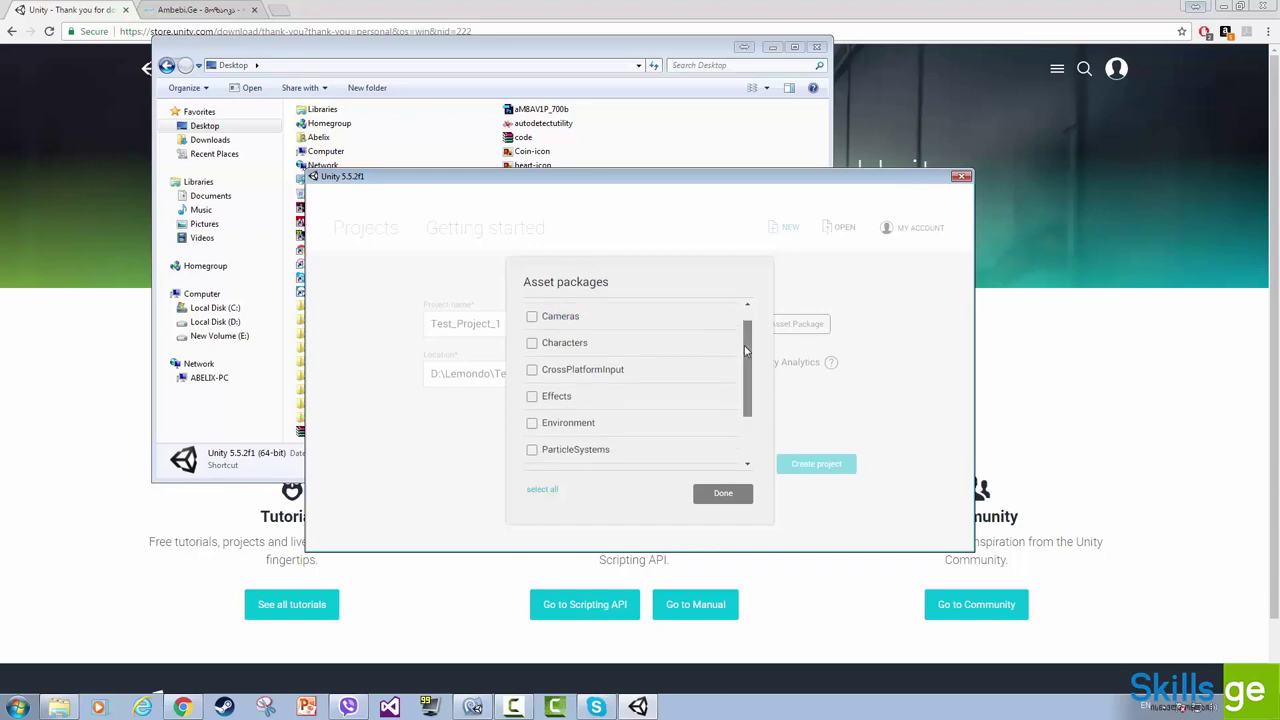
{"action": "scroll", "coordinate": [612, 372], "scroll_direction": "down", "scroll_amount": 3}
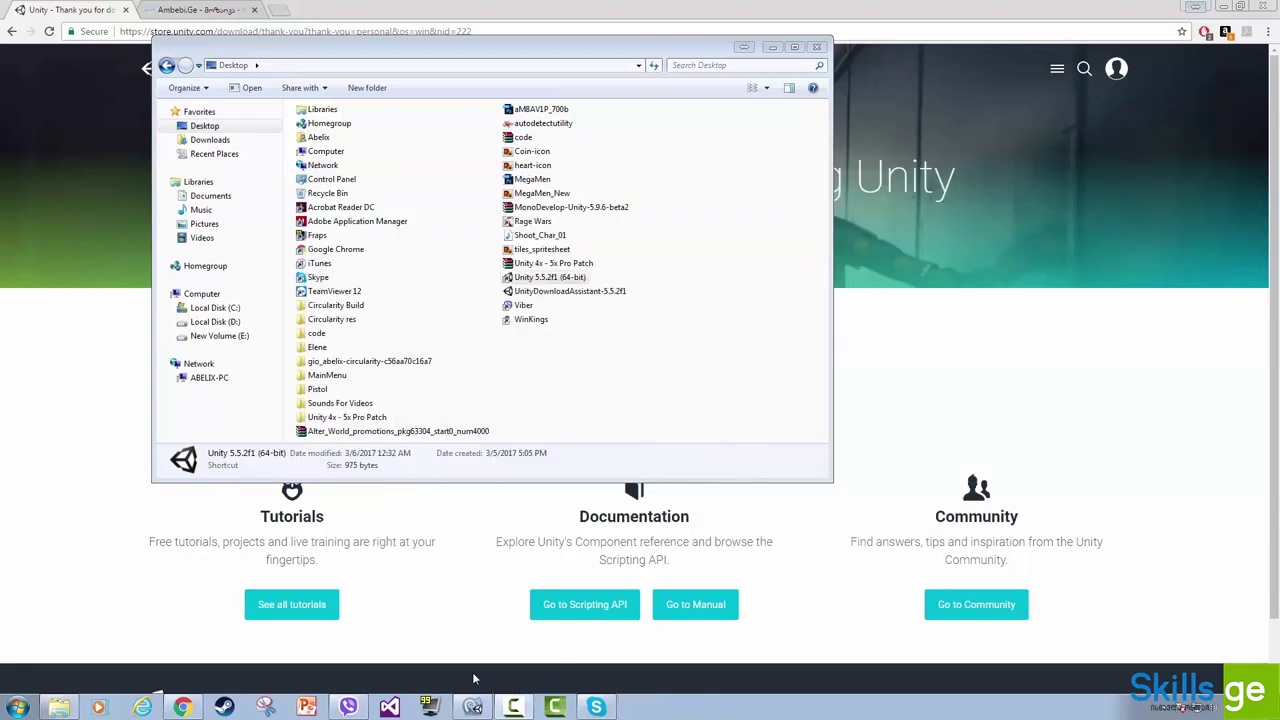
- Reopen the Unity 5.5.2f1 (64-bit) launcher from the Desktop shortcut
{"action": "left_click", "coordinate": [557, 282]}
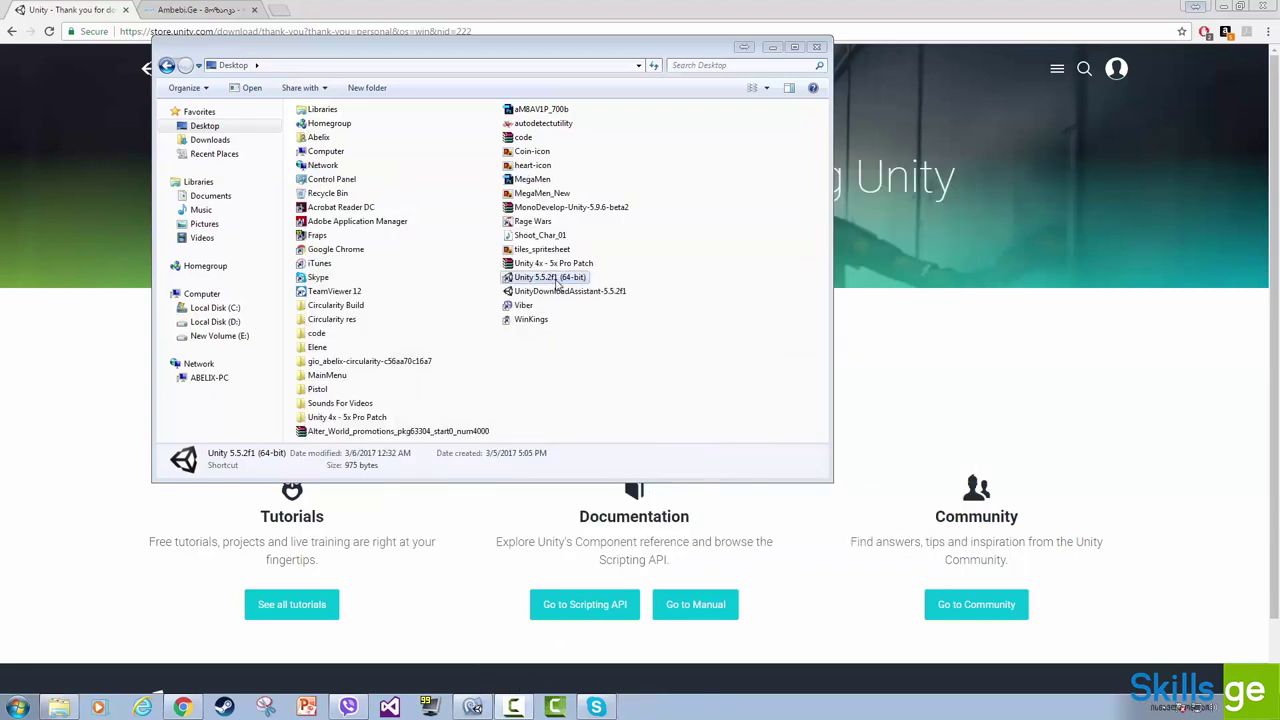
{"action": "double_click", "coordinate": [557, 282]}
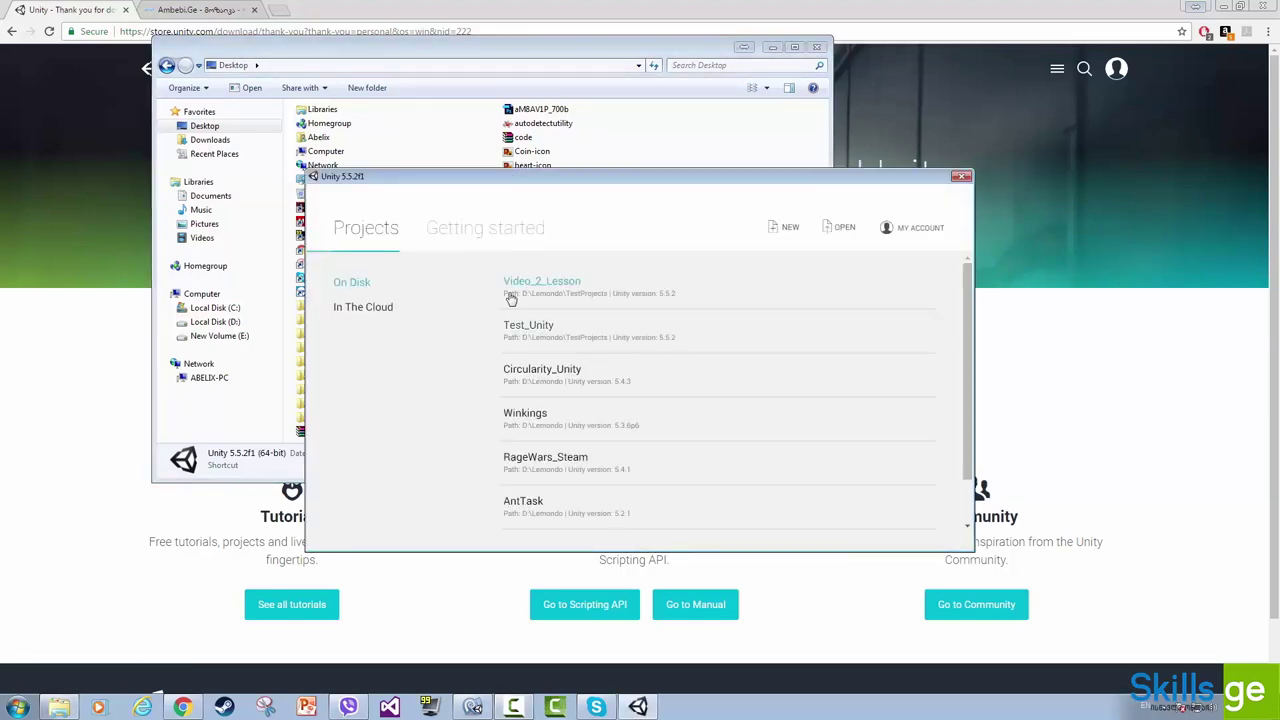
- Start a new project named Test_Project_1 located in D:\Lemondo\Test_Project_dir
{"action": "left_click", "coordinate": [784, 228]}
{"action": "triple_click", "coordinate": [552, 326]}
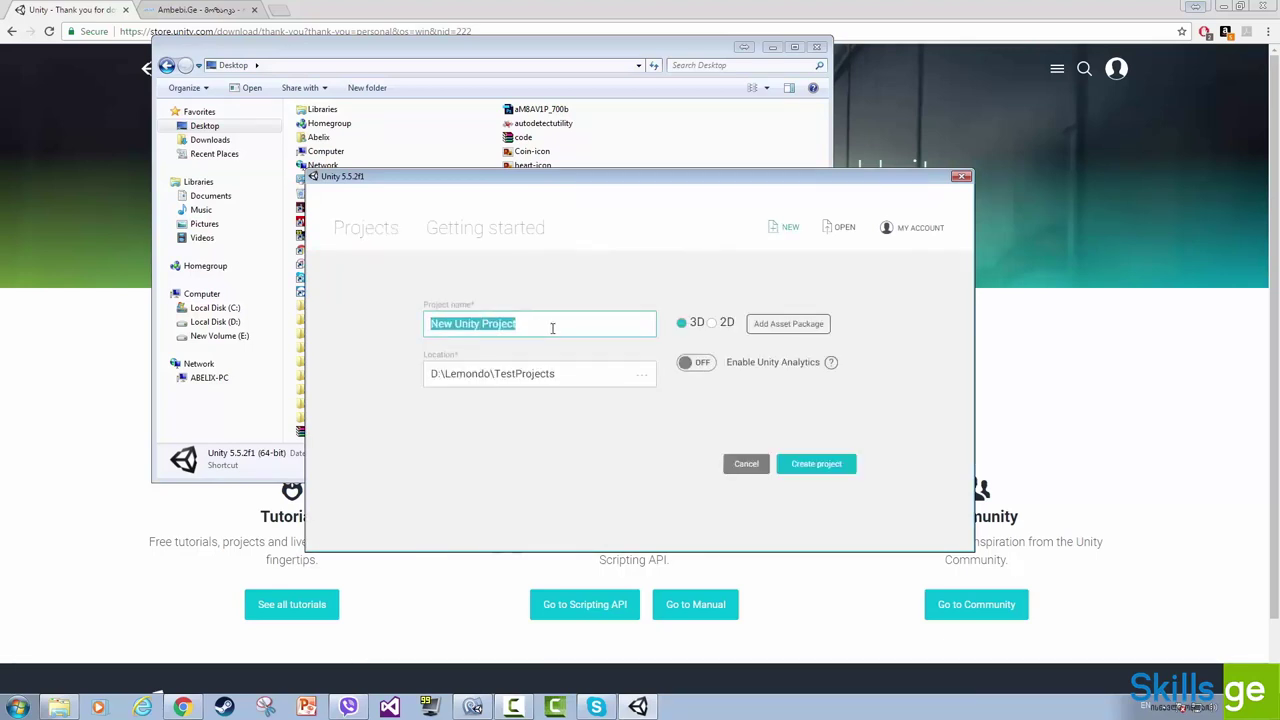
{"action": "type", "text": "Test_Pro"}
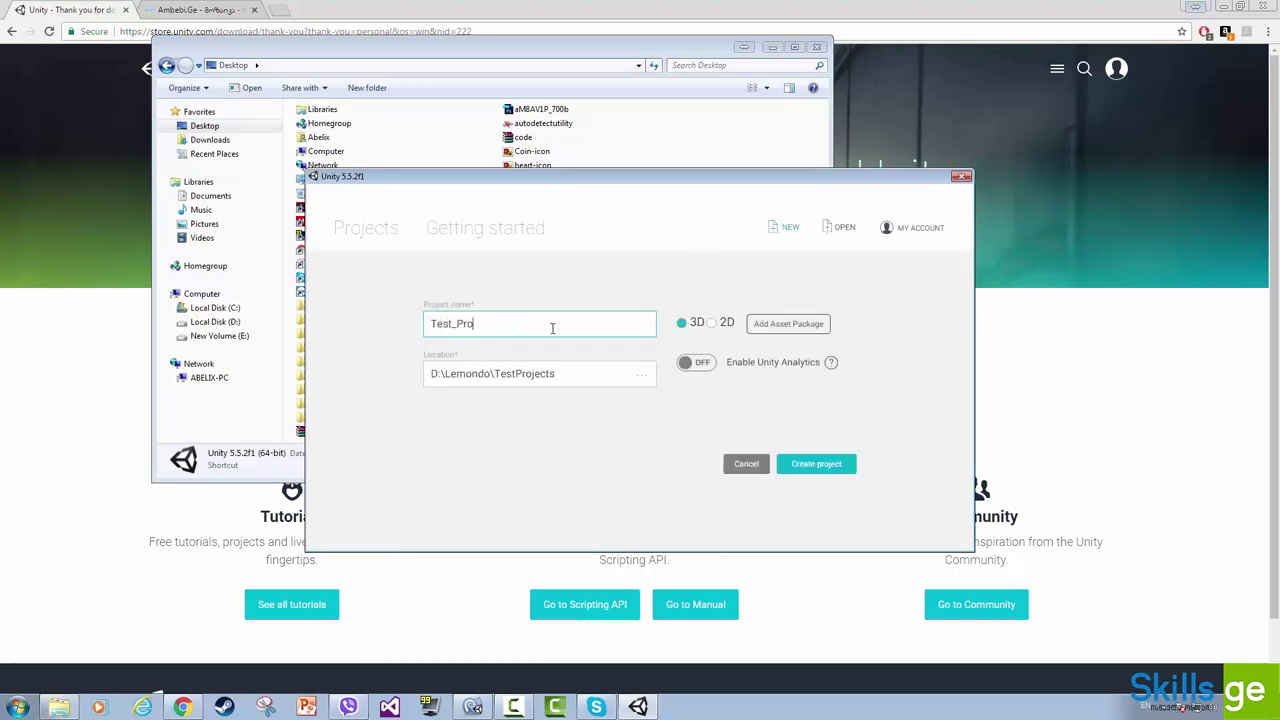
{"action": "type", "text": "ject_1"}
{"action": "left_click", "coordinate": [580, 378]}
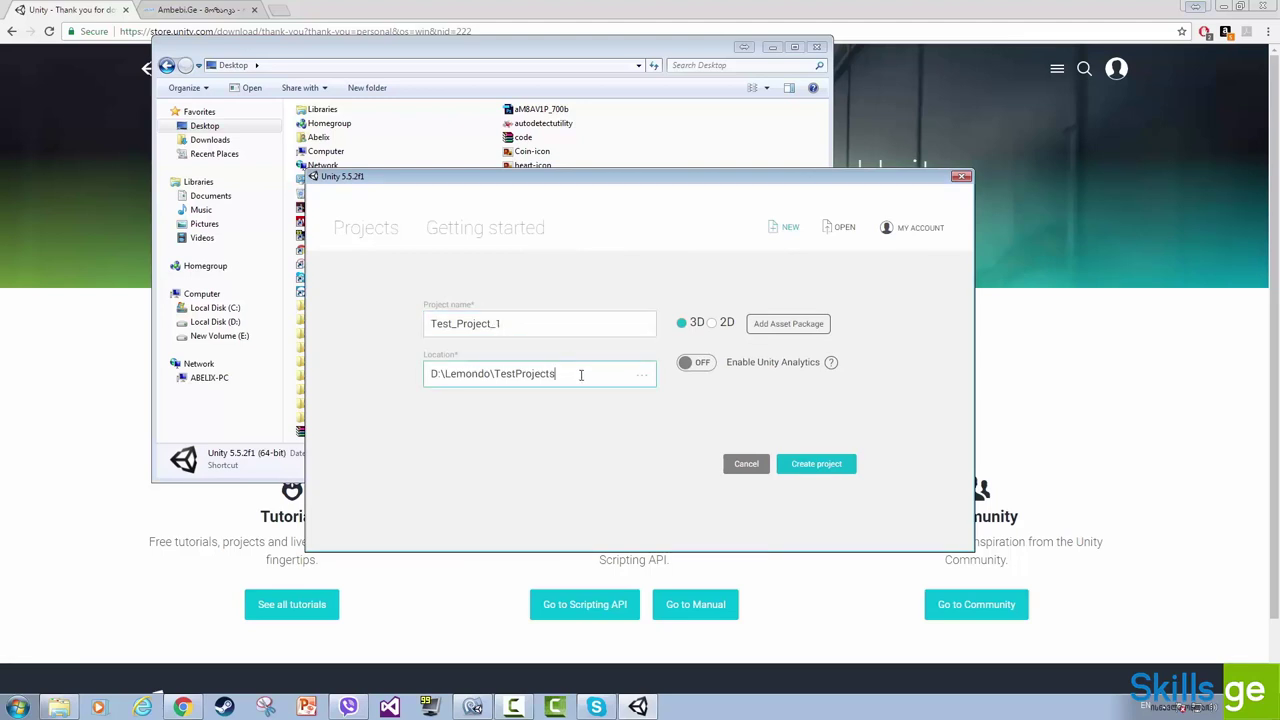
{"action": "left_click", "coordinate": [642, 375]}
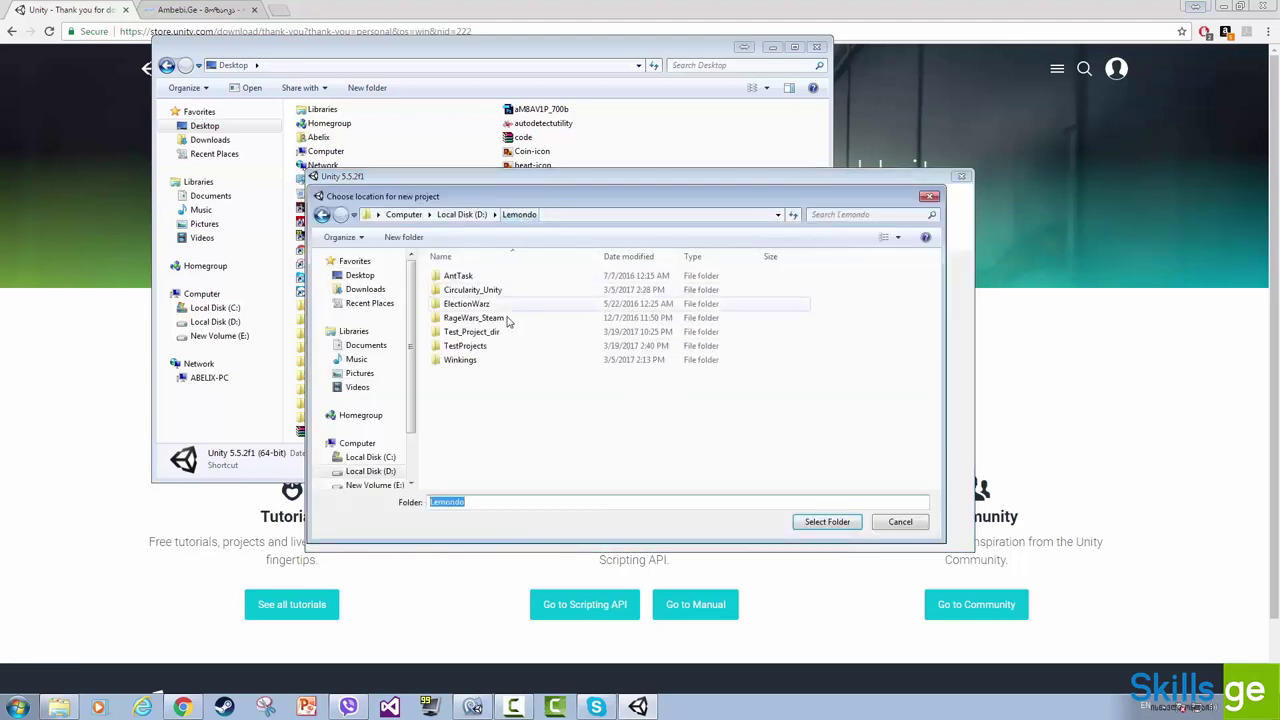
{"action": "left_click", "coordinate": [478, 332]}
{"action": "left_click", "coordinate": [827, 521]}
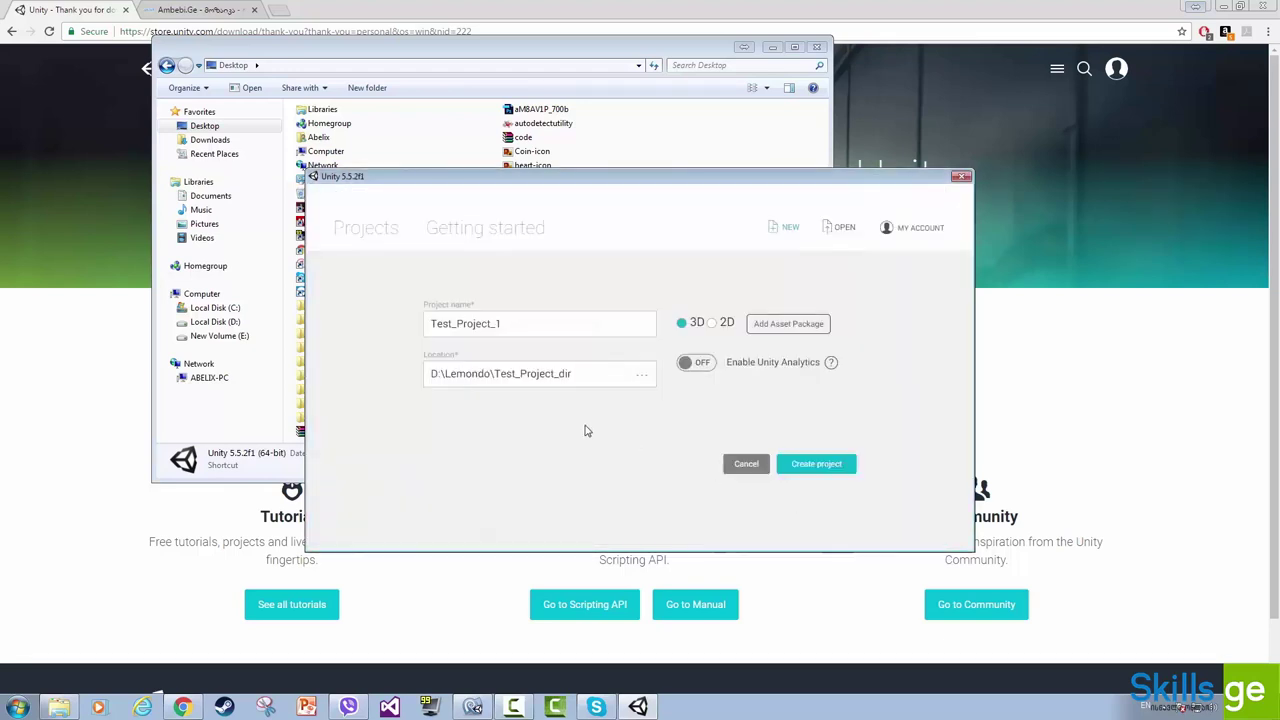
- Make it a 2D project, view and dismiss the Analytics help, and create it
{"action": "left_click", "coordinate": [711, 323]}
{"action": "left_click", "coordinate": [830, 363]}
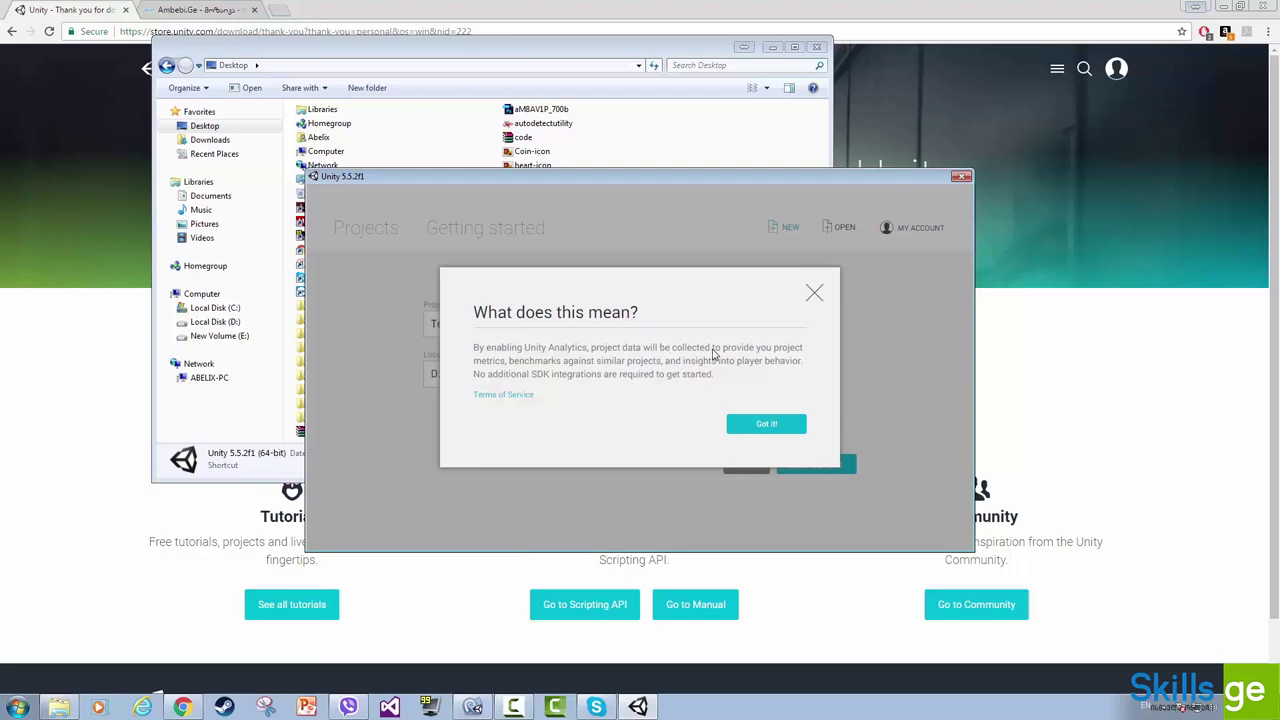
{"action": "left_click", "coordinate": [815, 293]}
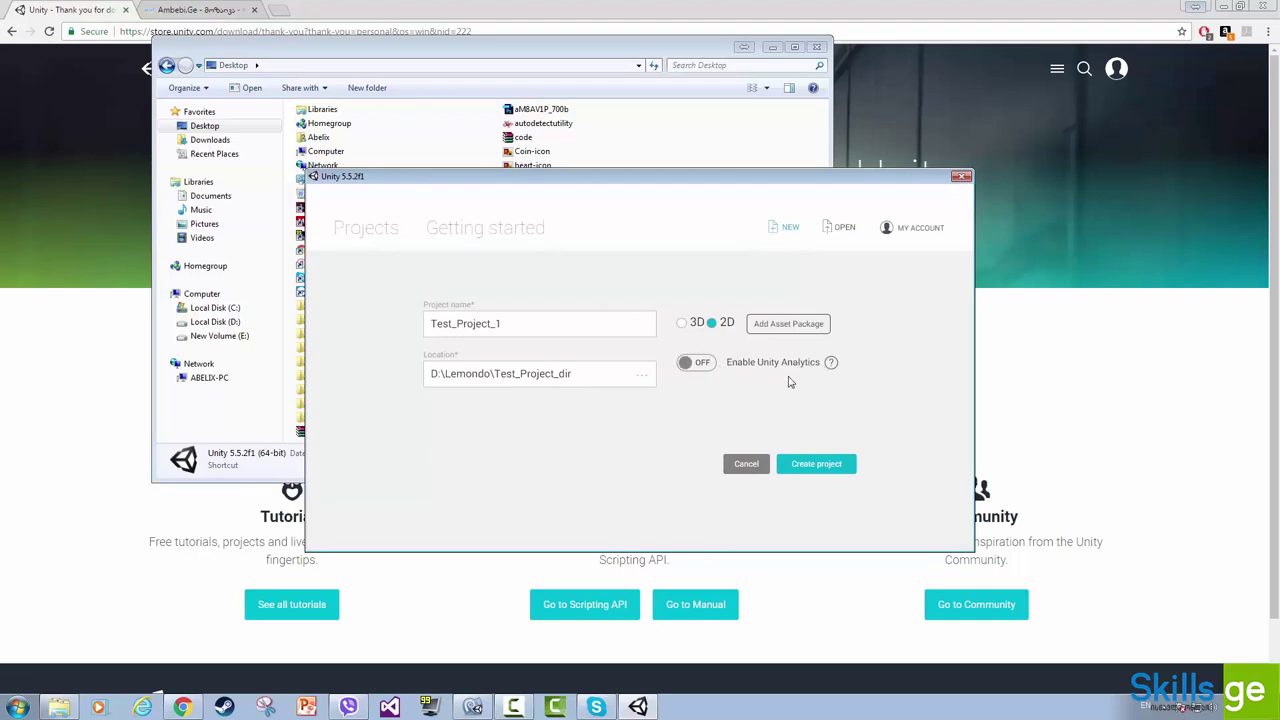
{"action": "left_click", "coordinate": [812, 465]}
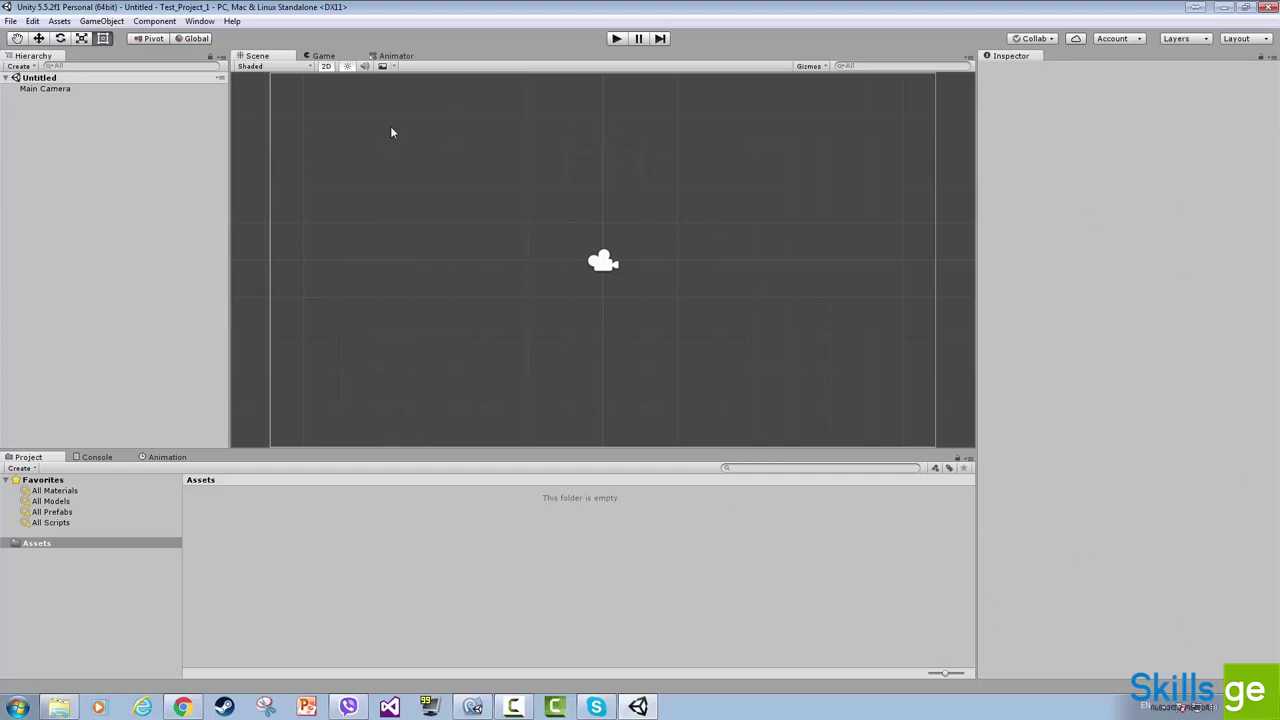
- Zoom the Scene view out and back in on the empty Untitled scene
{"action": "scroll", "coordinate": [564, 208], "scroll_direction": "down", "scroll_amount": 4}
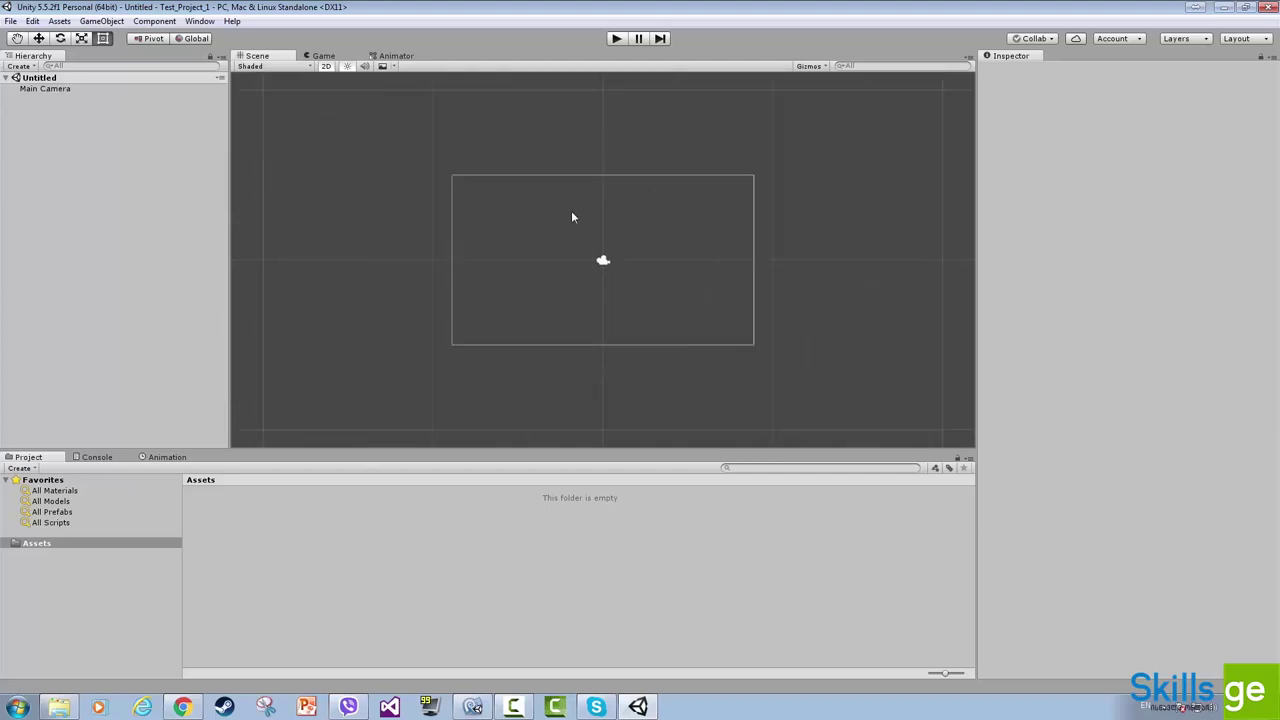
{"action": "scroll", "coordinate": [571, 210], "scroll_direction": "up", "scroll_amount": 2}
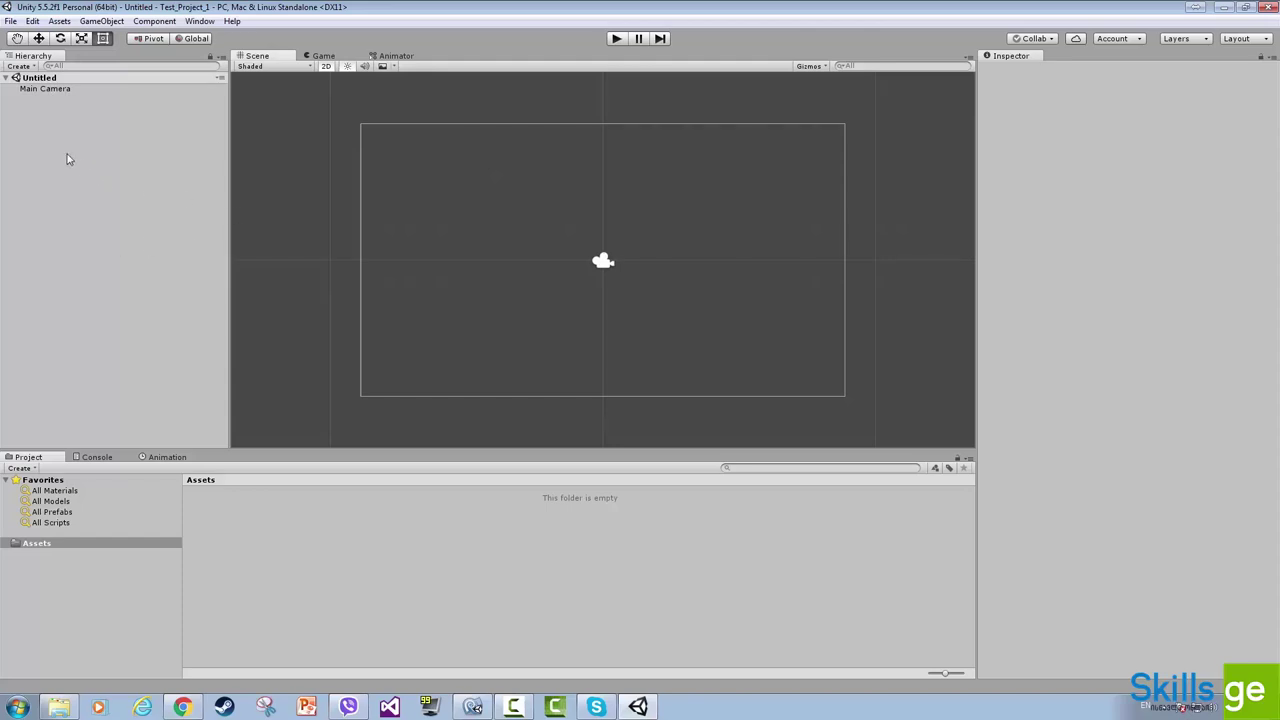
- Add an empty object to the Hierarchy and name it Player
{"action": "right_click", "coordinate": [80, 161]}
{"action": "left_click", "coordinate": [124, 272]}
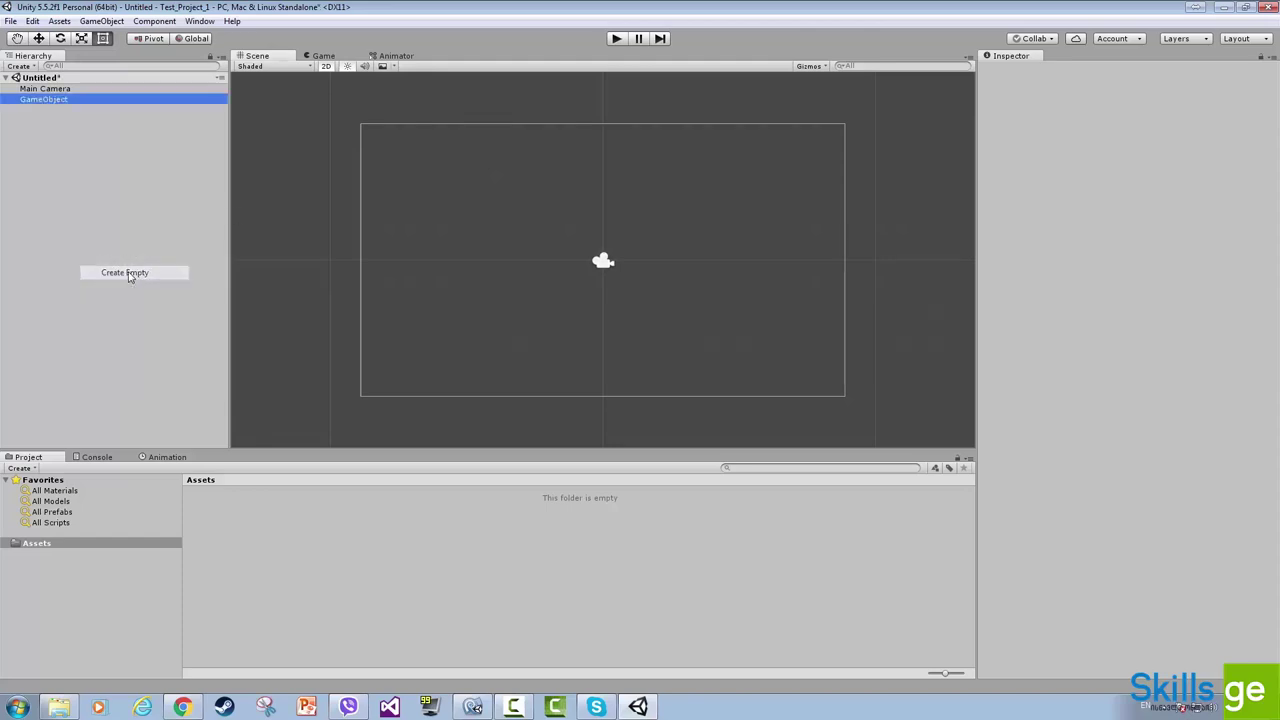
{"action": "type", "text": "Player"}
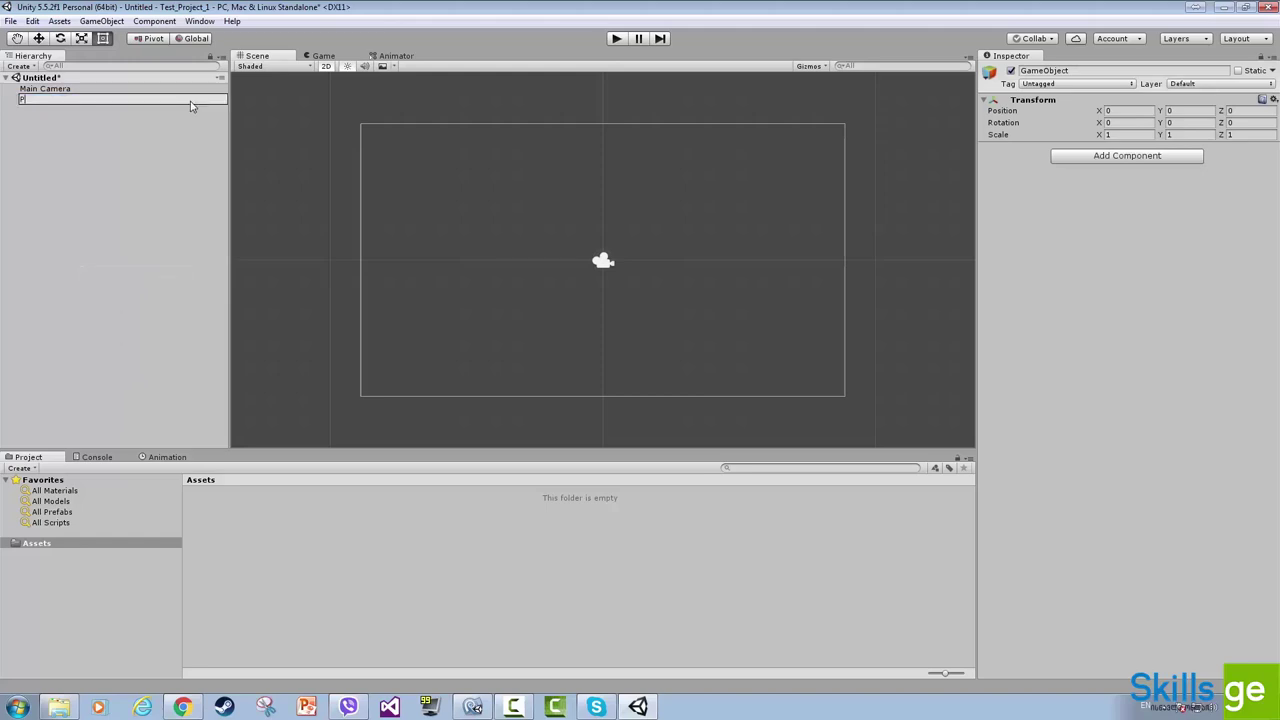
{"action": "key", "text": "Return"}
{"action": "left_click", "coordinate": [33, 160]}
- Add a second empty object named enemy, then collapse and re-expand the Untitled scene
{"action": "right_click", "coordinate": [33, 160]}
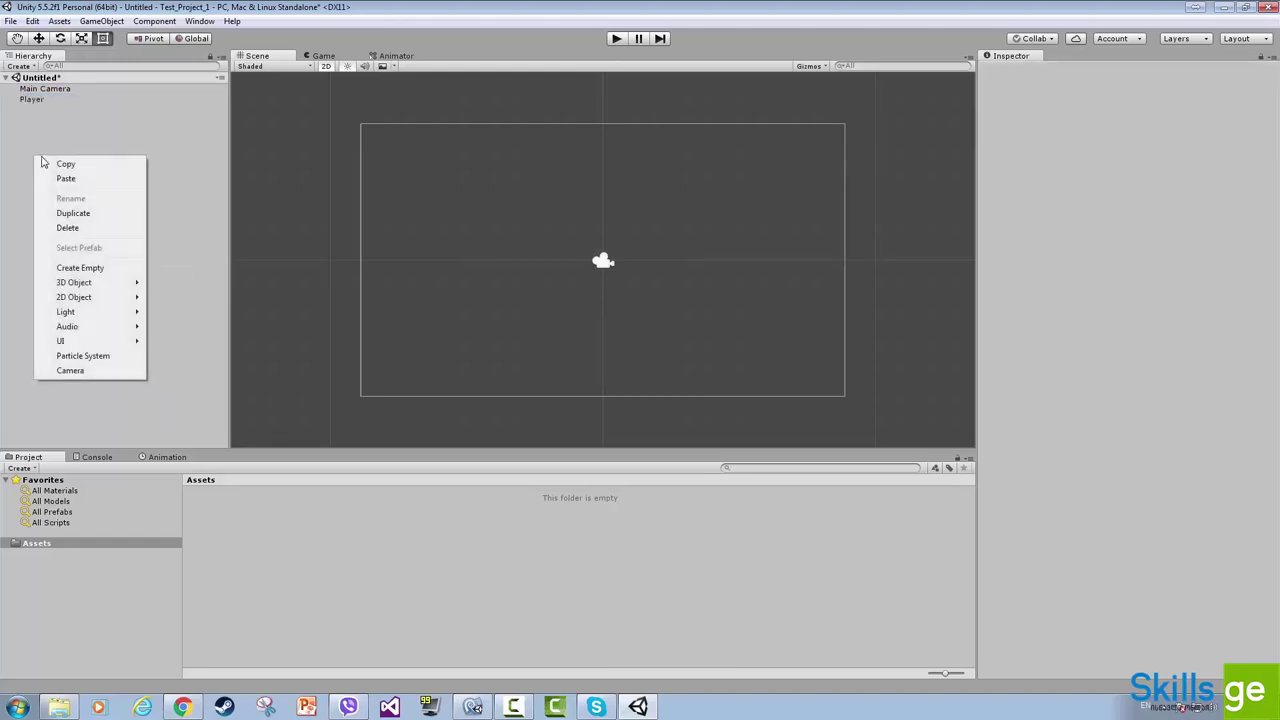
{"action": "left_click", "coordinate": [85, 268]}
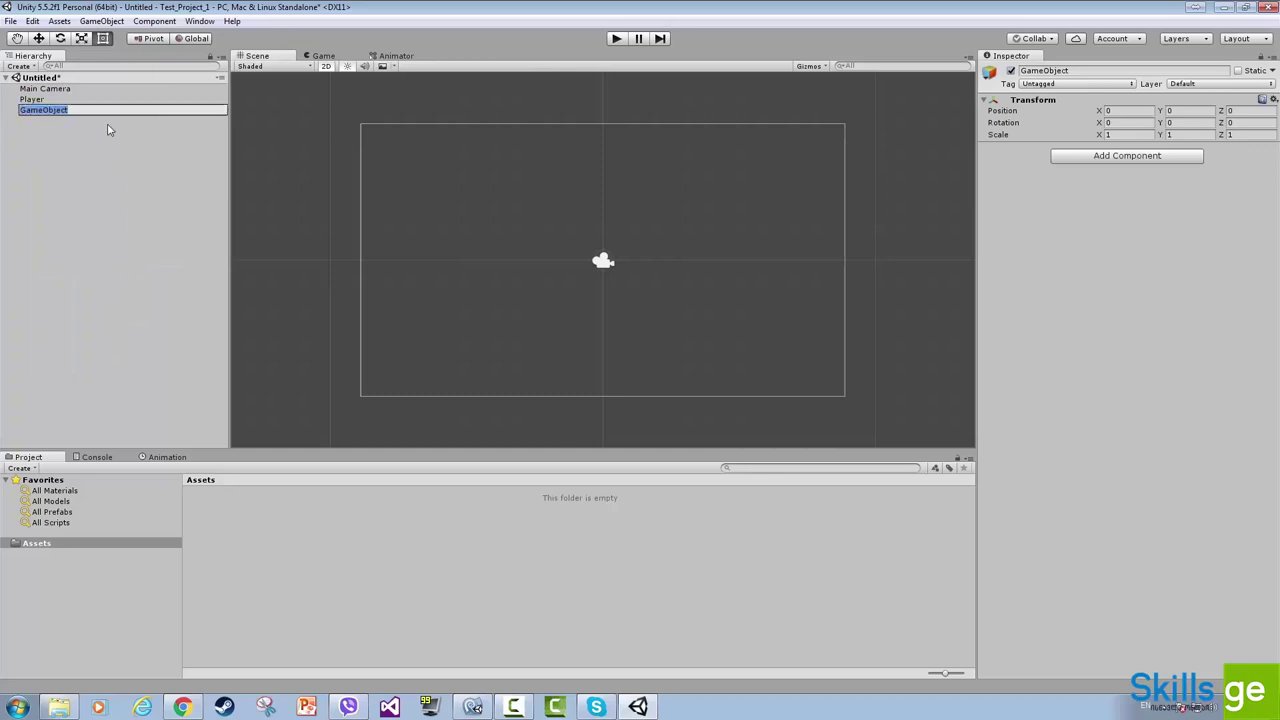
{"action": "type", "text": "enemy"}
{"action": "key", "text": "Return"}
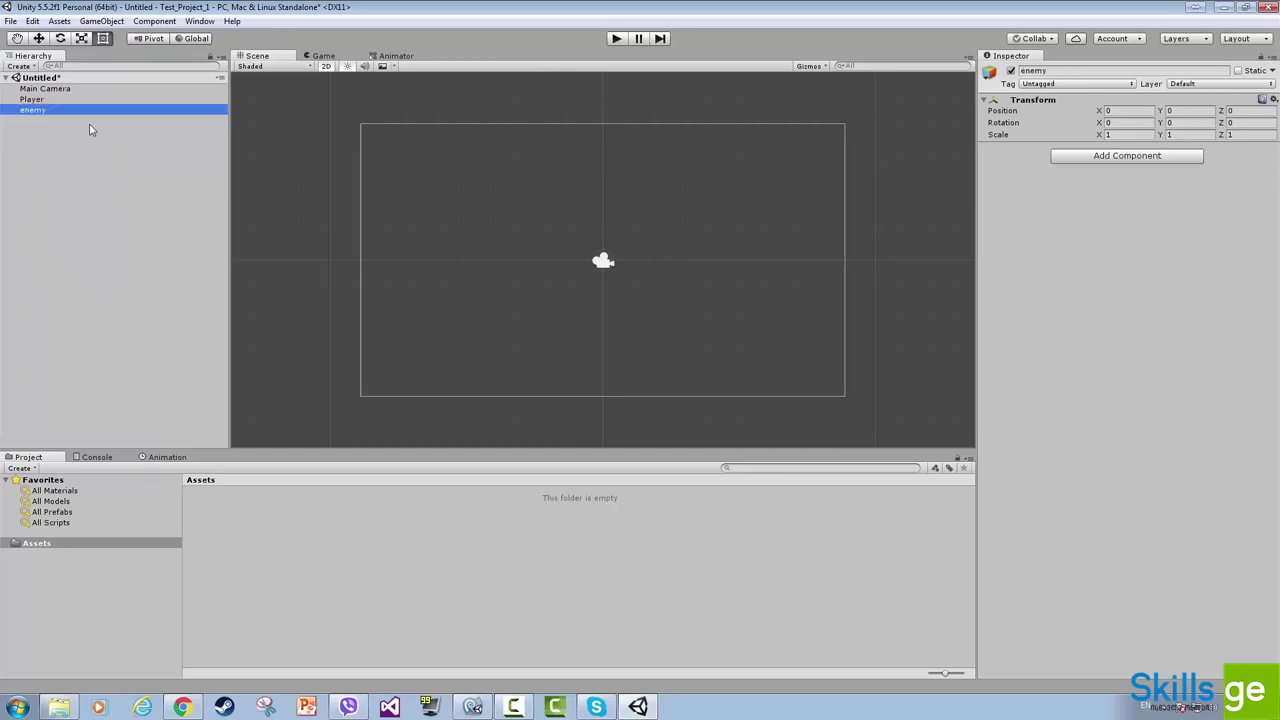
{"action": "left_click", "coordinate": [72, 143]}
{"action": "left_click", "coordinate": [8, 78]}
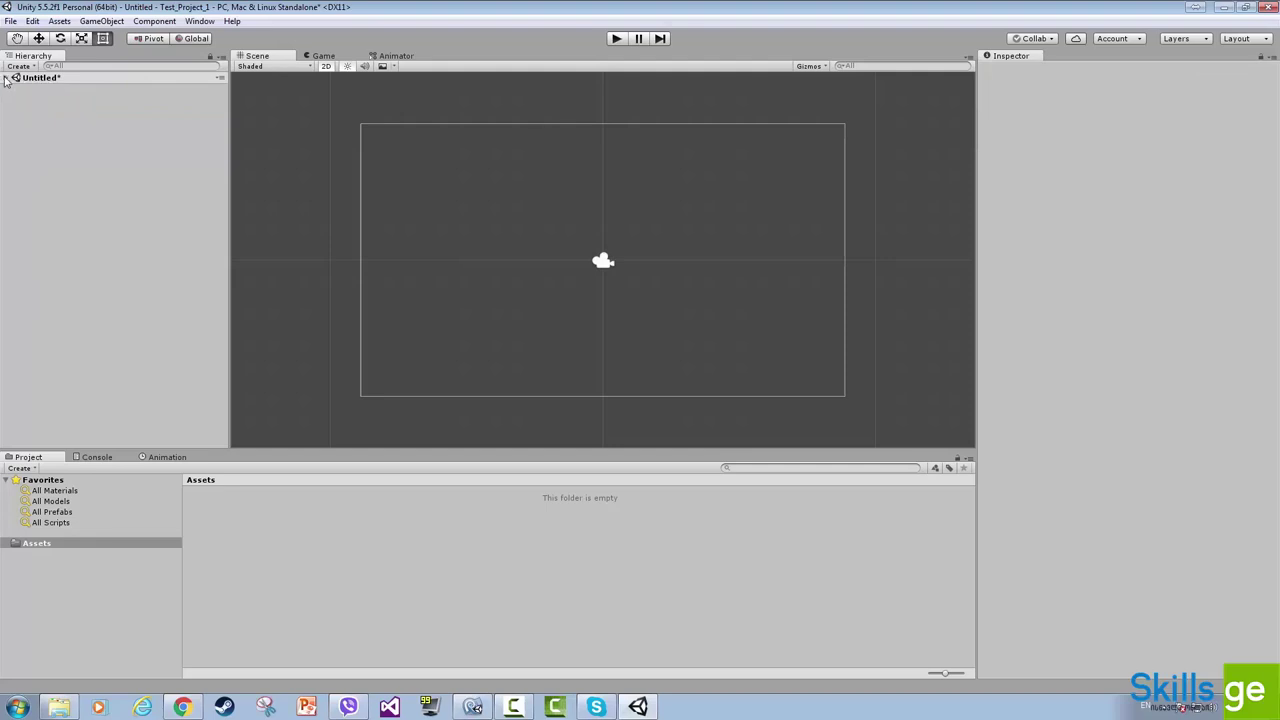
{"action": "left_click", "coordinate": [8, 78]}
- Use Show in Explorer on the Assets folder in the Project panel
{"action": "left_click", "coordinate": [32, 547]}
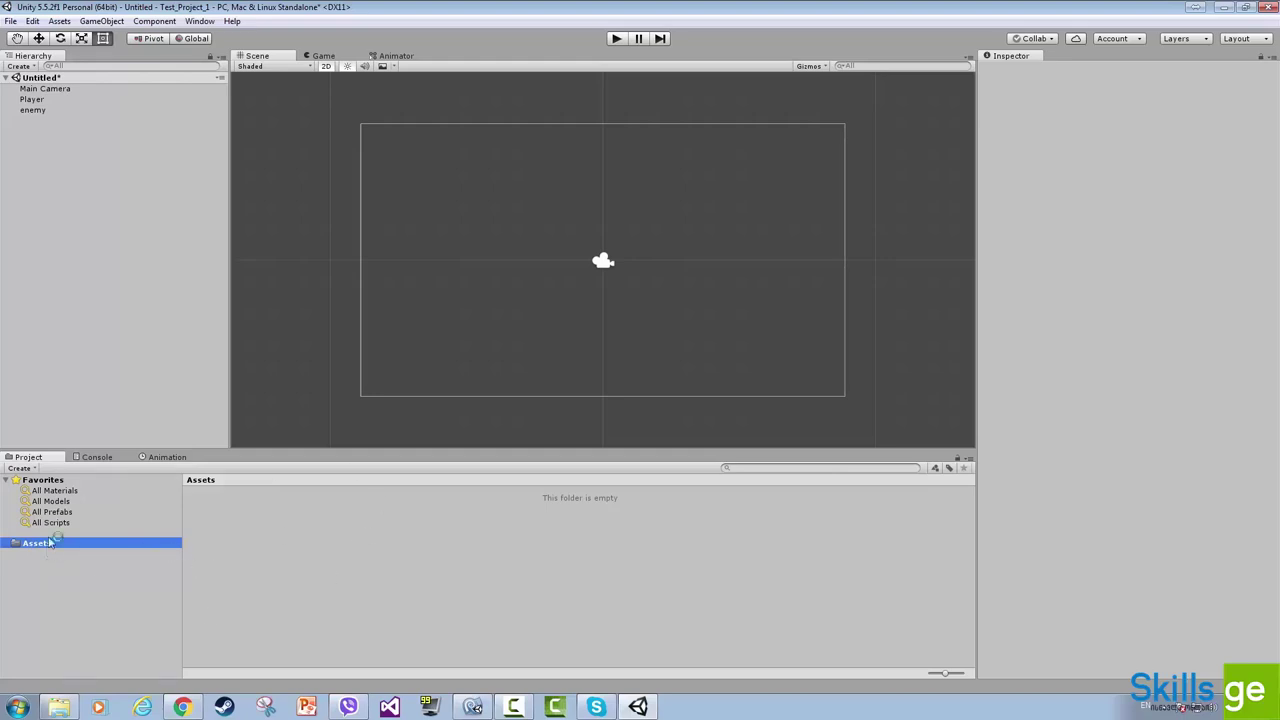
{"action": "right_click", "coordinate": [40, 548]}
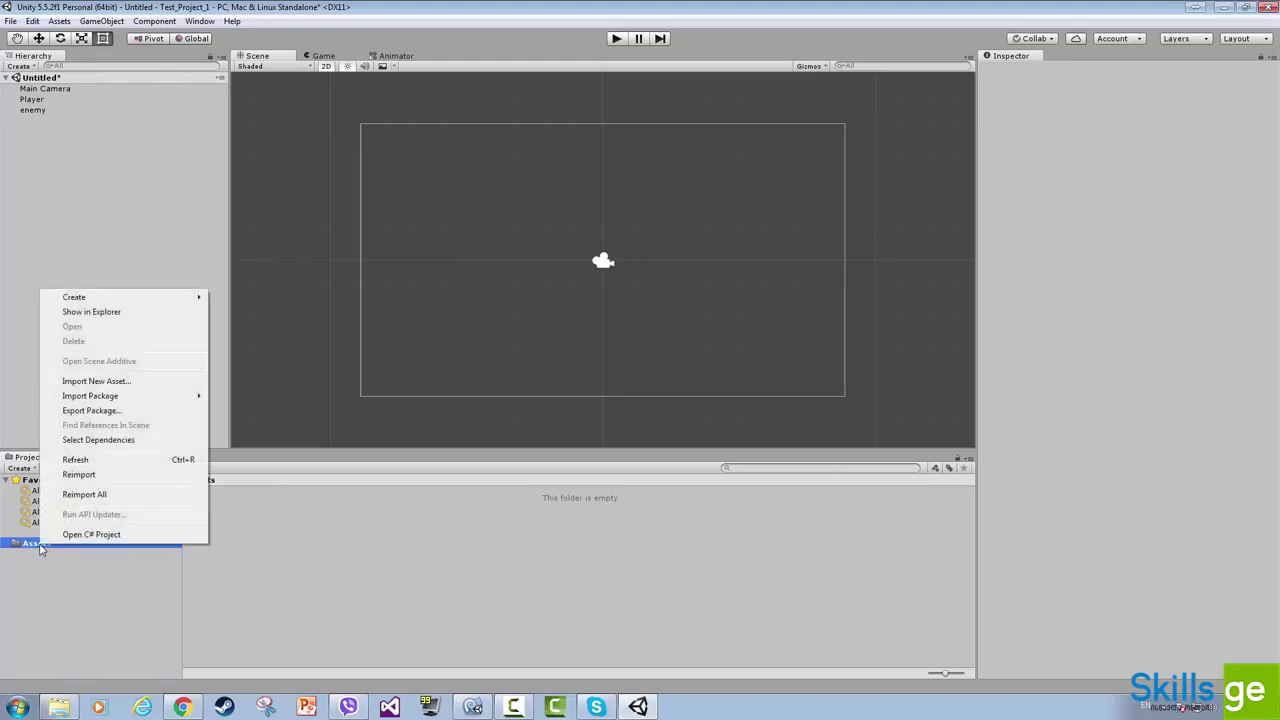
{"action": "left_click", "coordinate": [97, 315]}
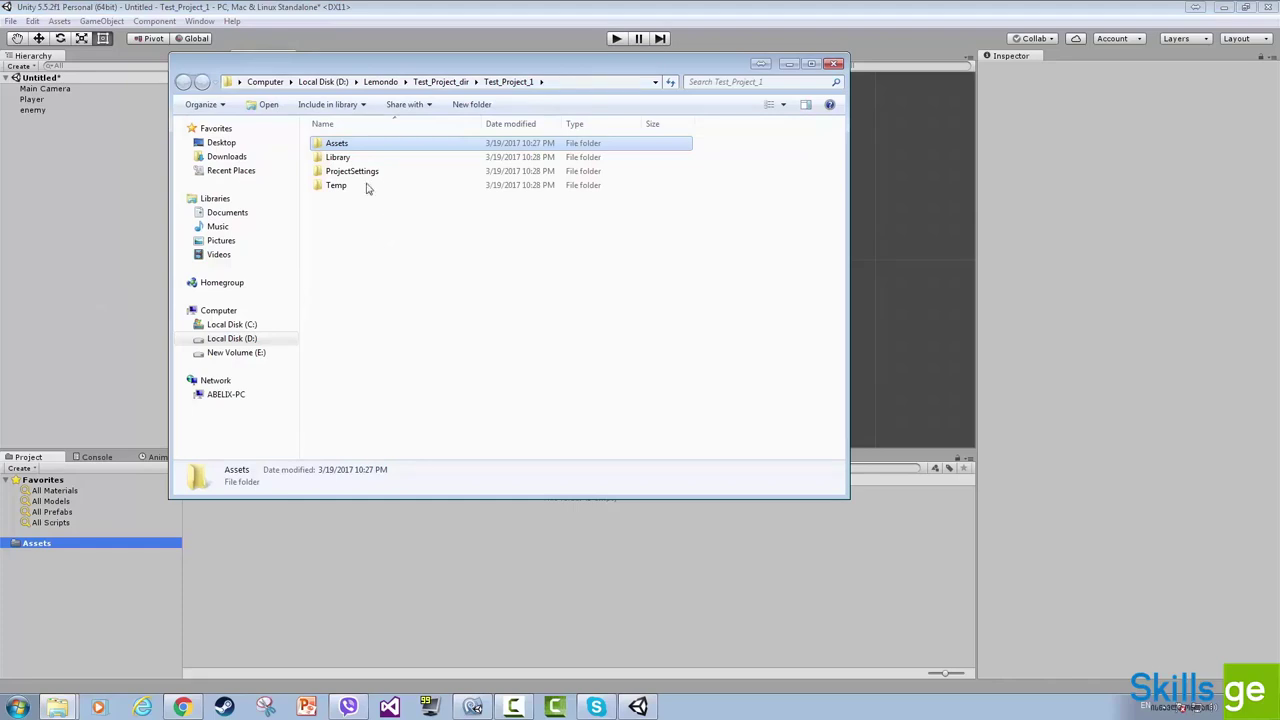
- Open Test_Project_1's Assets folder in Explorer, which is empty with 0 items
{"action": "double_click", "coordinate": [338, 147]}
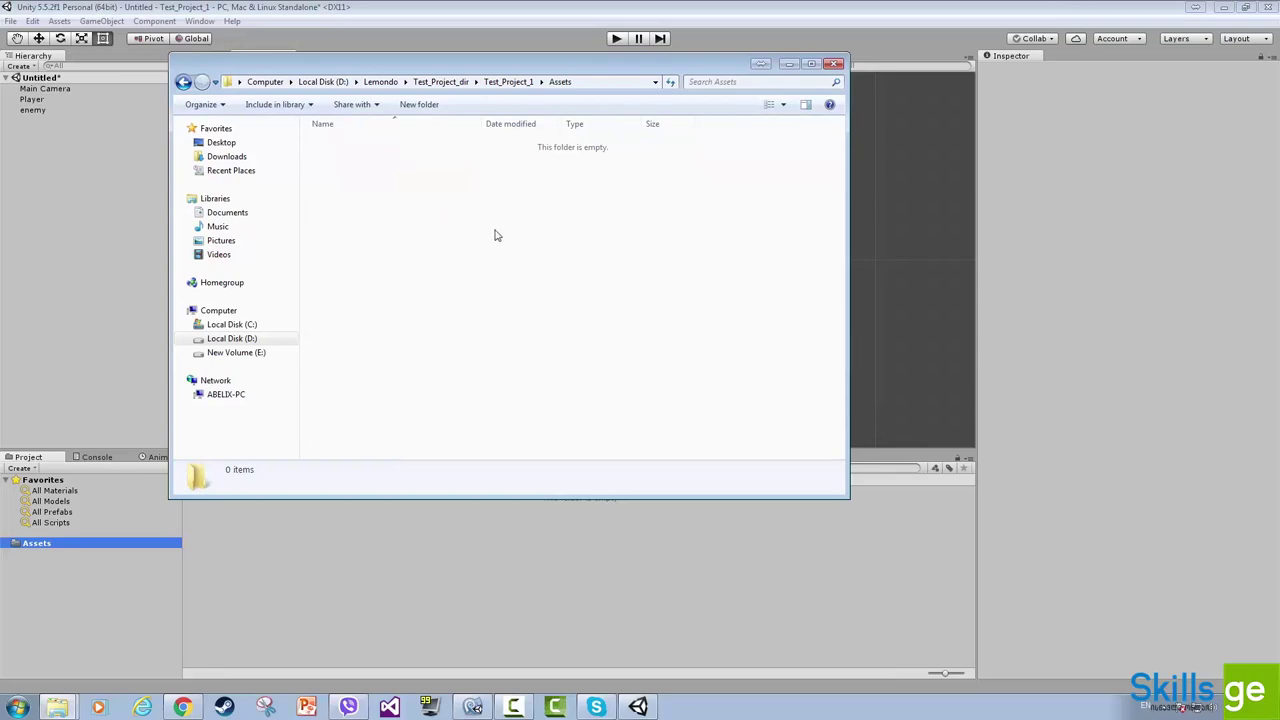
- Create a new folder named Images under Assets, cancelling the scene save prompt
{"action": "left_click", "coordinate": [287, 589]}
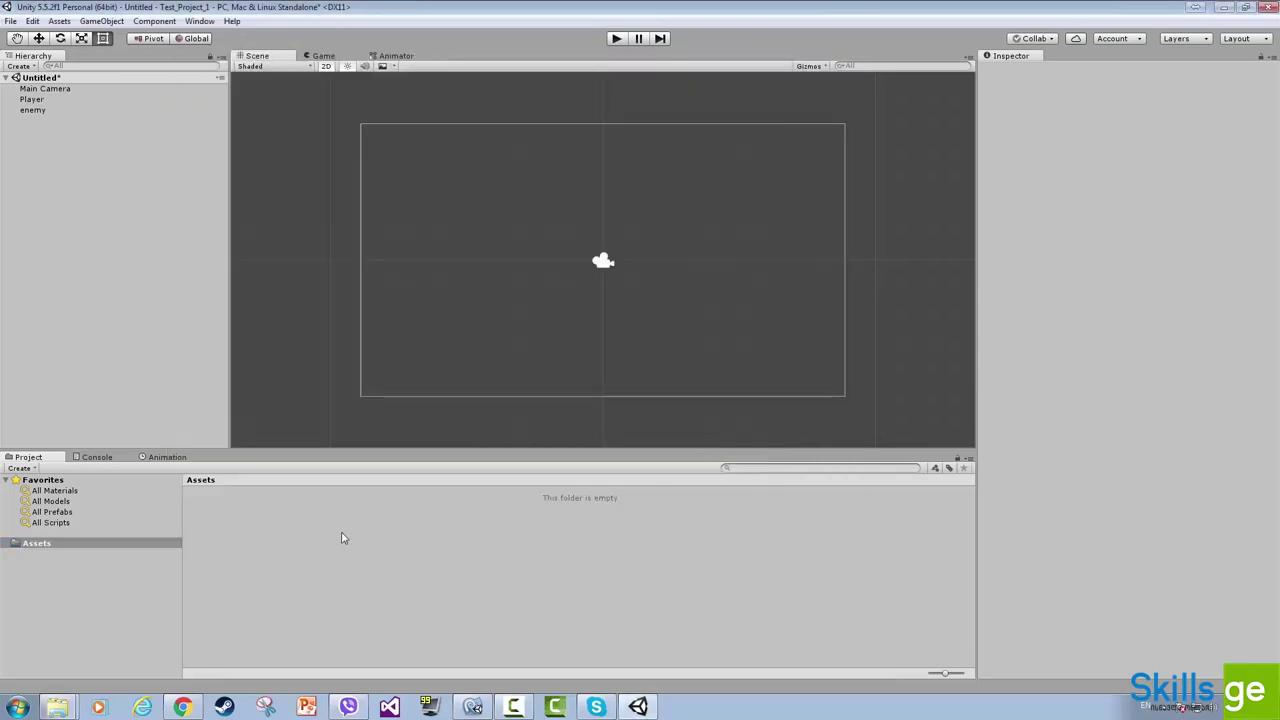
{"action": "right_click", "coordinate": [286, 520]}
{"action": "left_click", "coordinate": [263, 517]}
{"action": "right_click", "coordinate": [277, 533]}
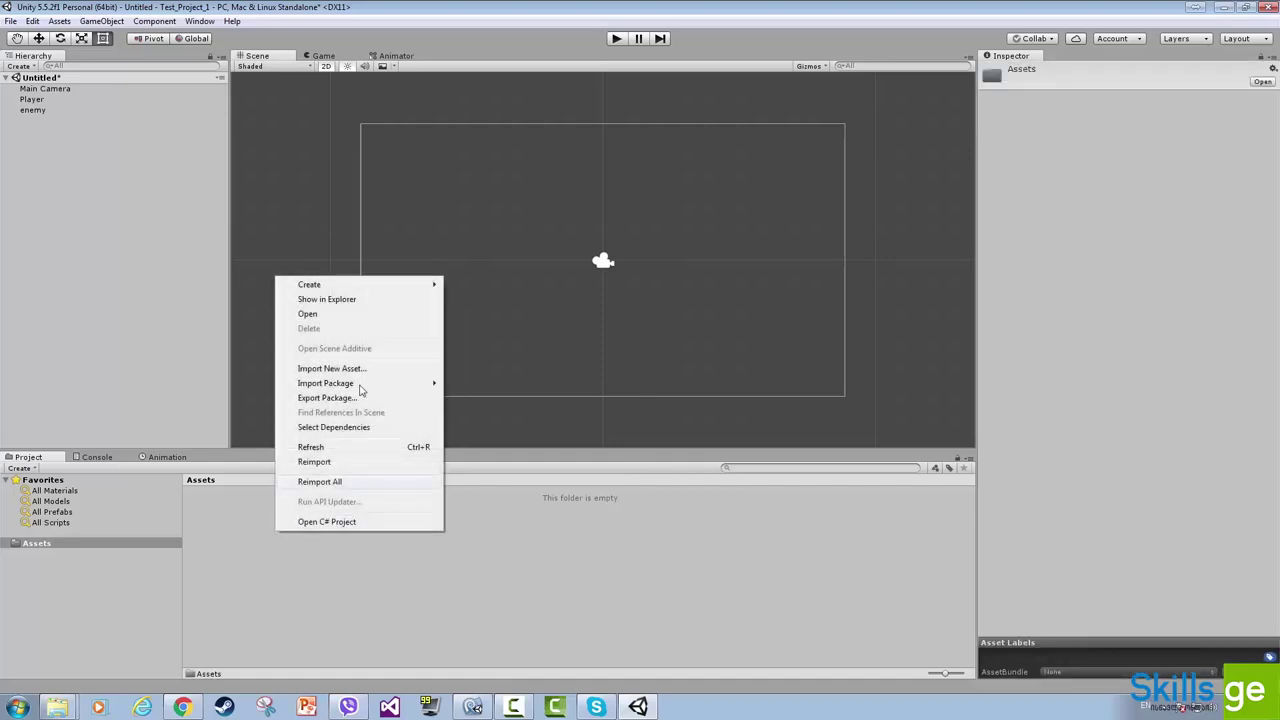
{"action": "mouse_move", "coordinate": [326, 288]}
{"action": "left_click", "coordinate": [480, 284]}
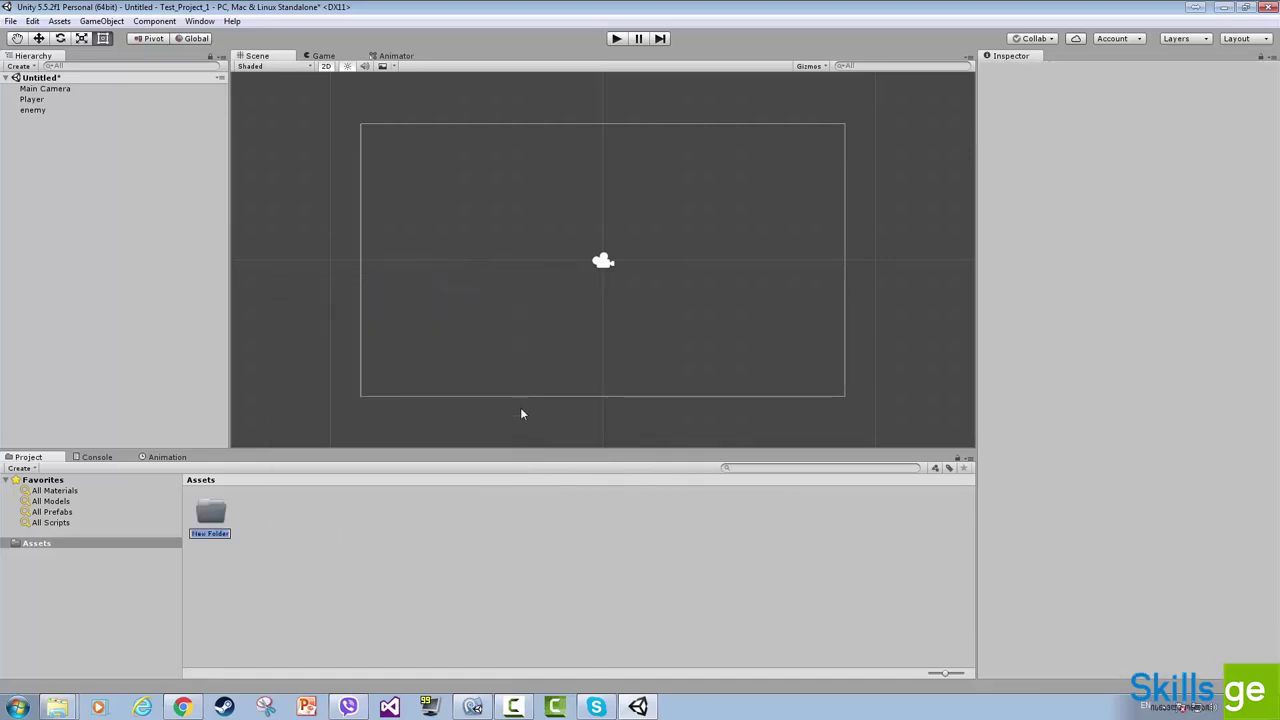
{"action": "type", "text": "S"}
{"action": "type", "text": "s"}
{"action": "key", "text": "Return"}
{"action": "key", "text": "ctrl+s"}
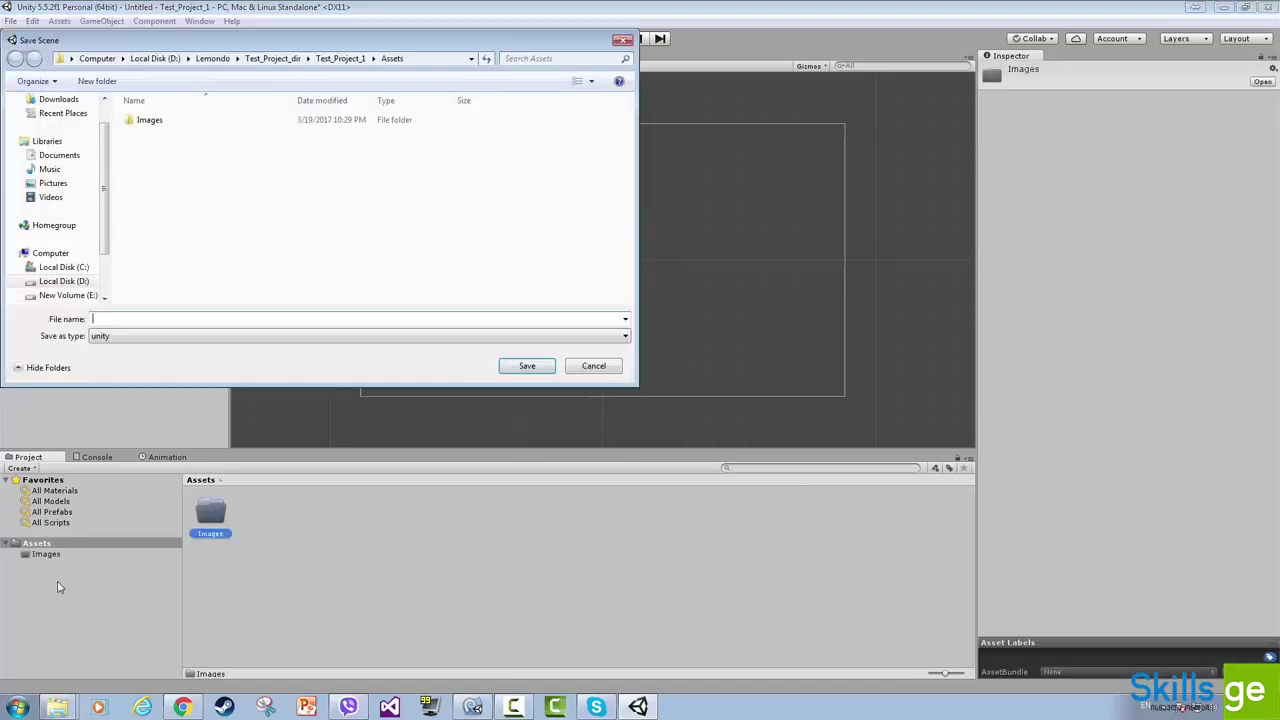
{"action": "left_click", "coordinate": [610, 364]}
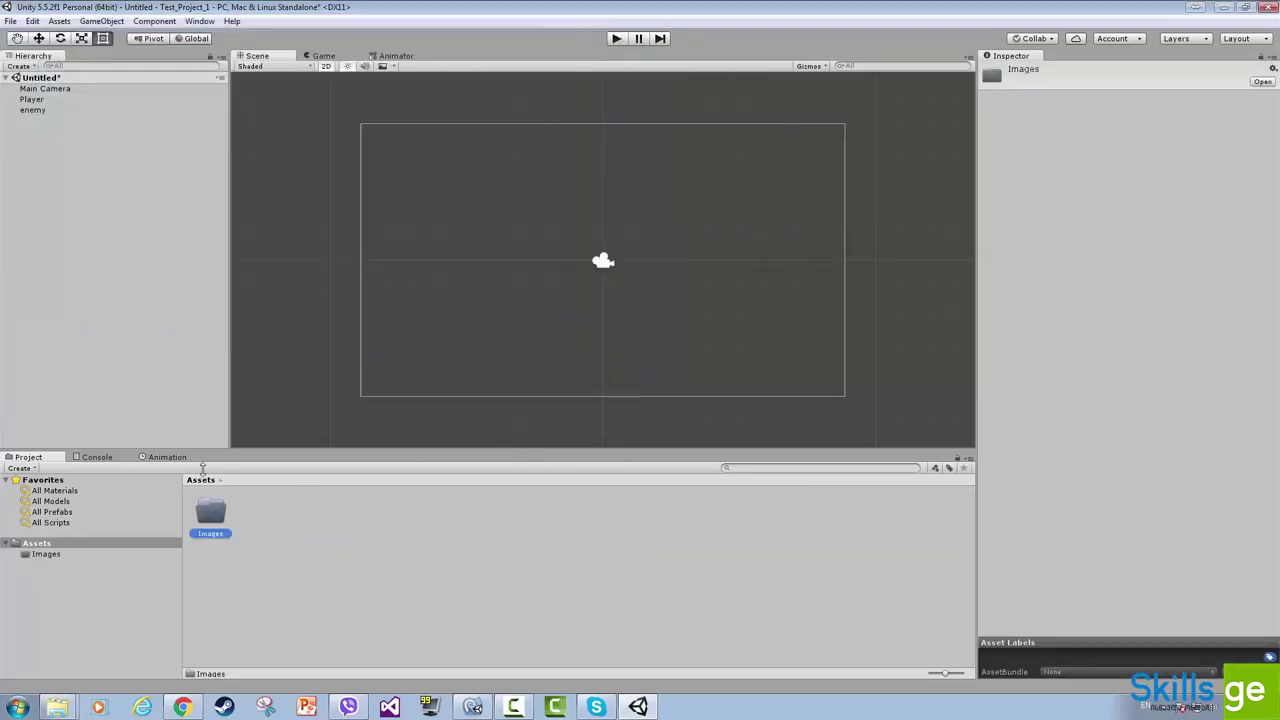
- Create a Pplayer subfolder inside Images and open it
{"action": "left_click", "coordinate": [40, 555]}
{"action": "right_click", "coordinate": [280, 516]}
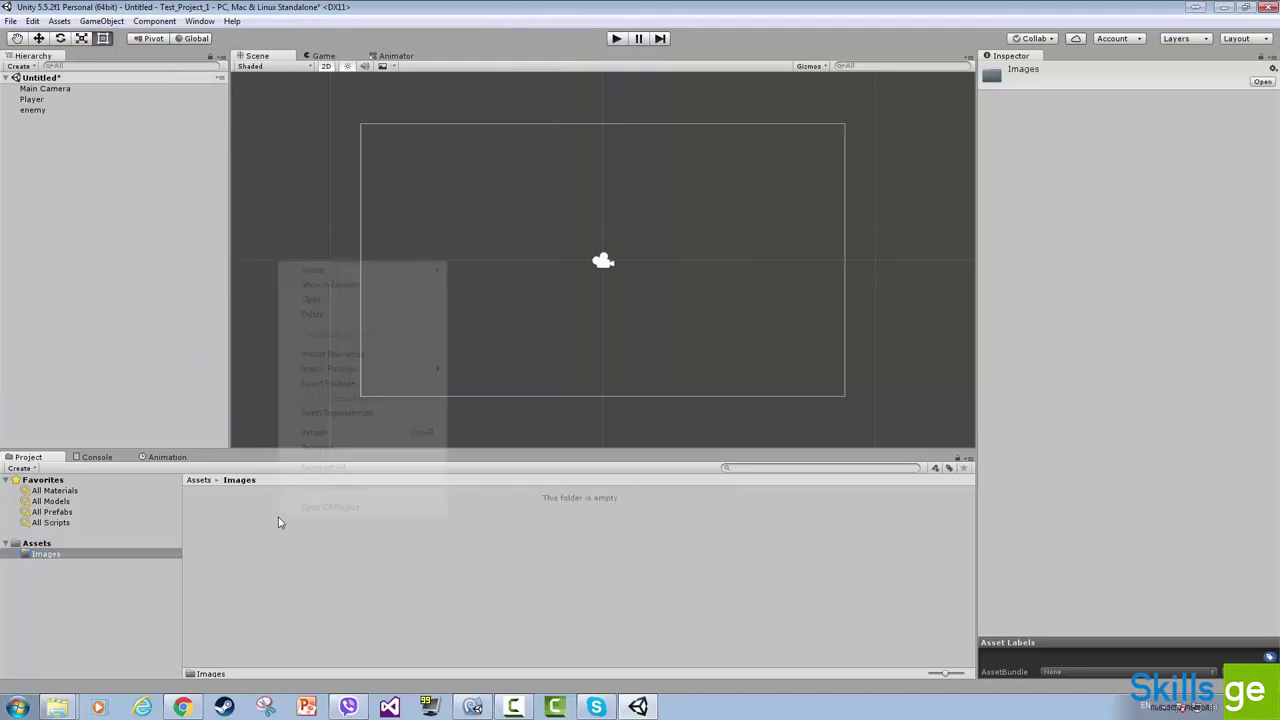
{"action": "mouse_move", "coordinate": [352, 270]}
{"action": "left_click", "coordinate": [512, 270]}
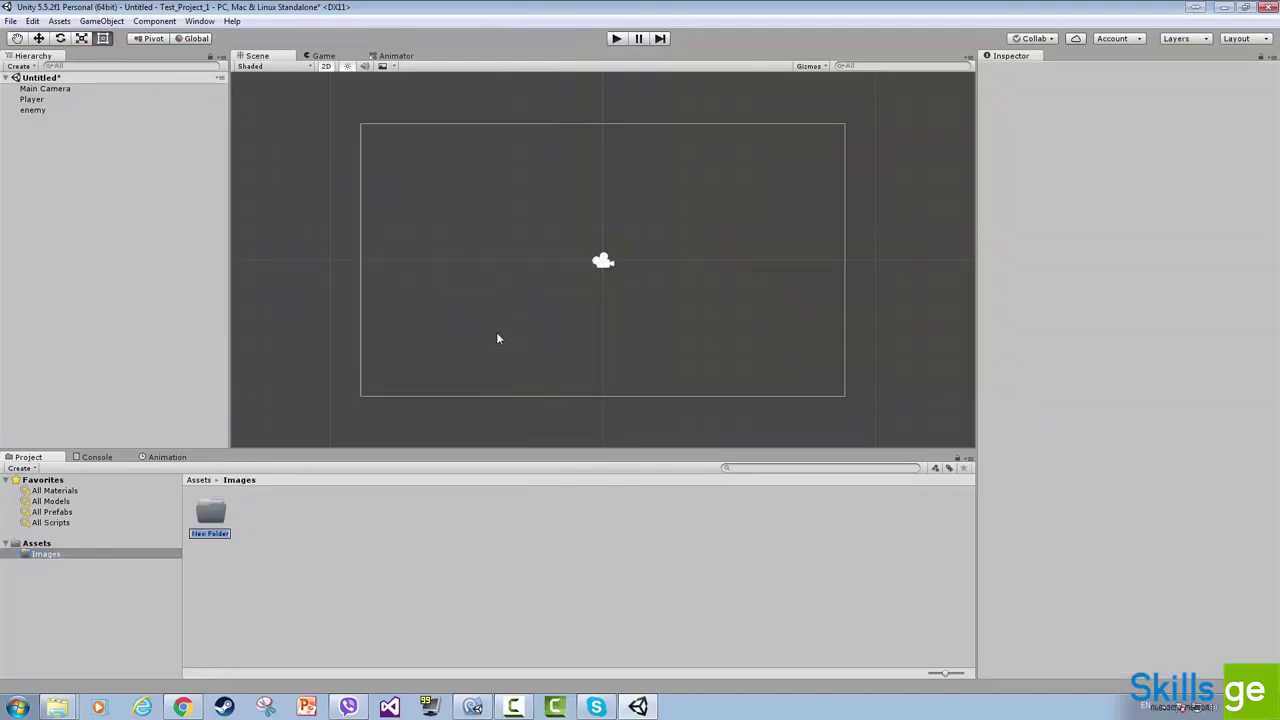
{"action": "type", "text": "Po"}
{"action": "key", "text": "BackSpace"}
{"action": "key", "text": "BackSpace"}
{"action": "key", "text": "BackSpace"}
{"action": "type", "text": "yer"}
{"action": "key", "text": "Return"}
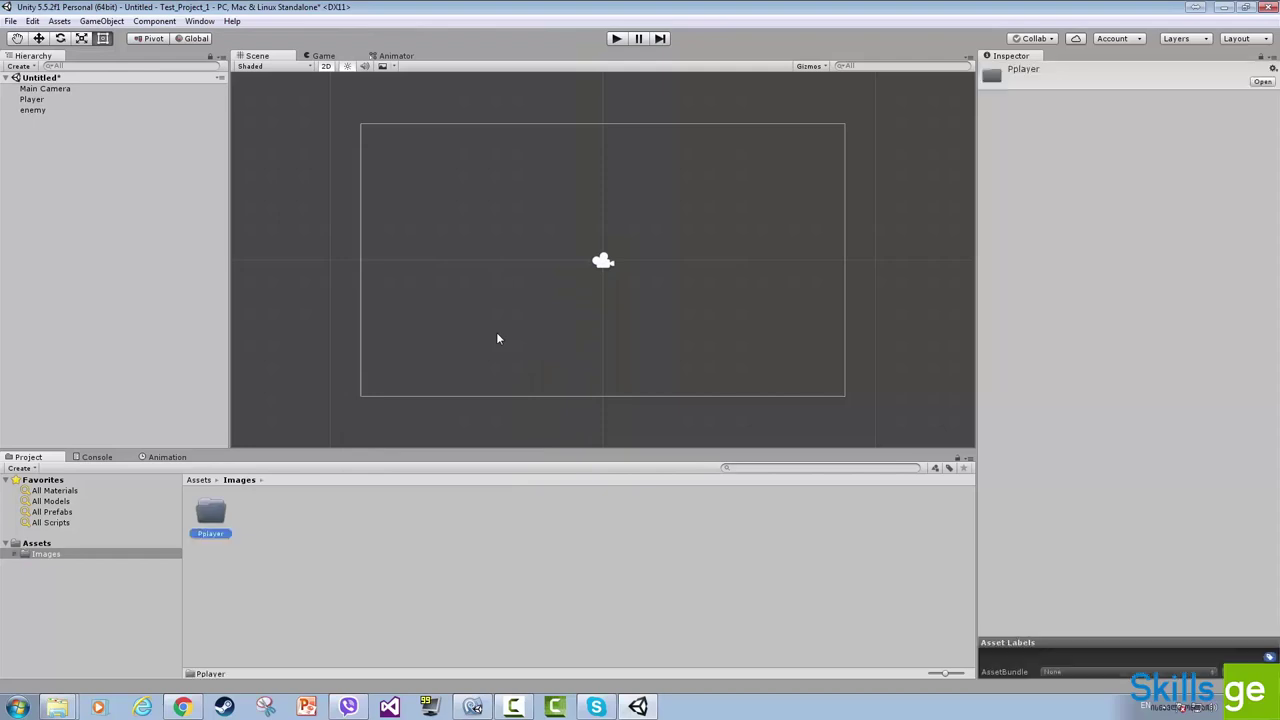
{"action": "left_click", "coordinate": [14, 553]}
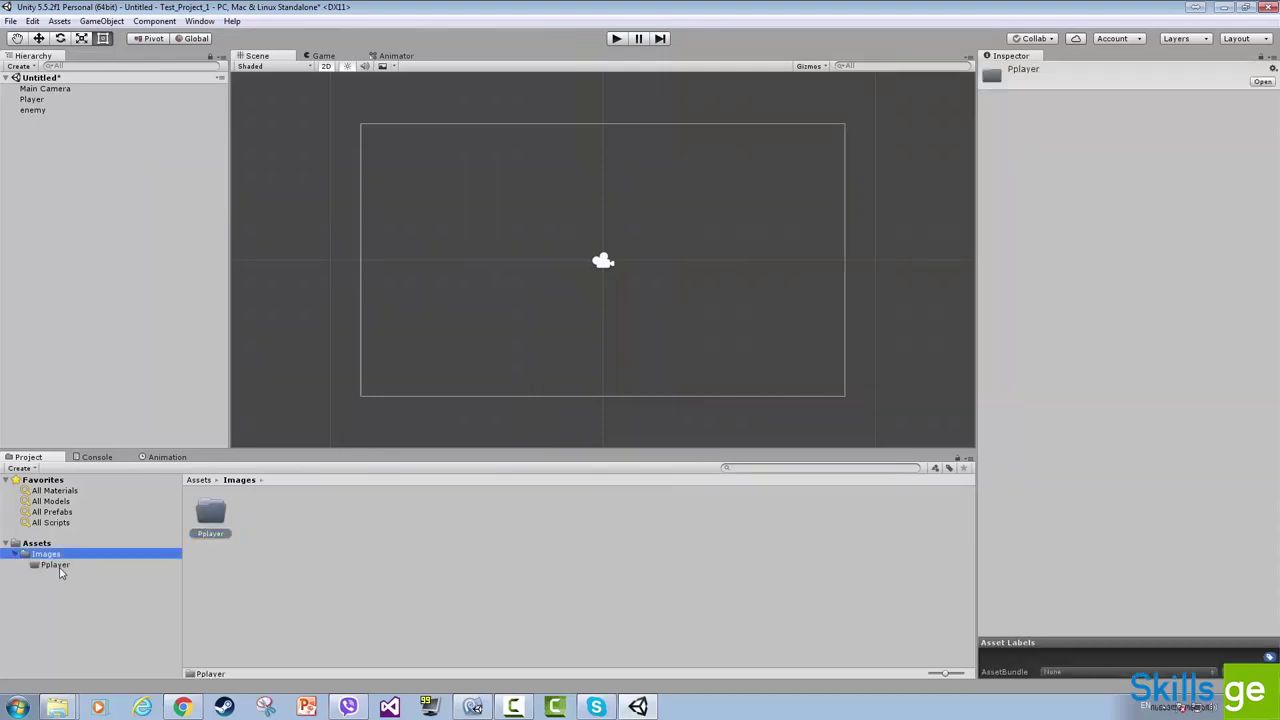
{"action": "left_click", "coordinate": [55, 566]}
{"action": "right_click", "coordinate": [57, 567]}
- Show Images in Explorer, close the Explorer window, and deselect Pplayer in Unity
{"action": "left_click", "coordinate": [131, 336]}
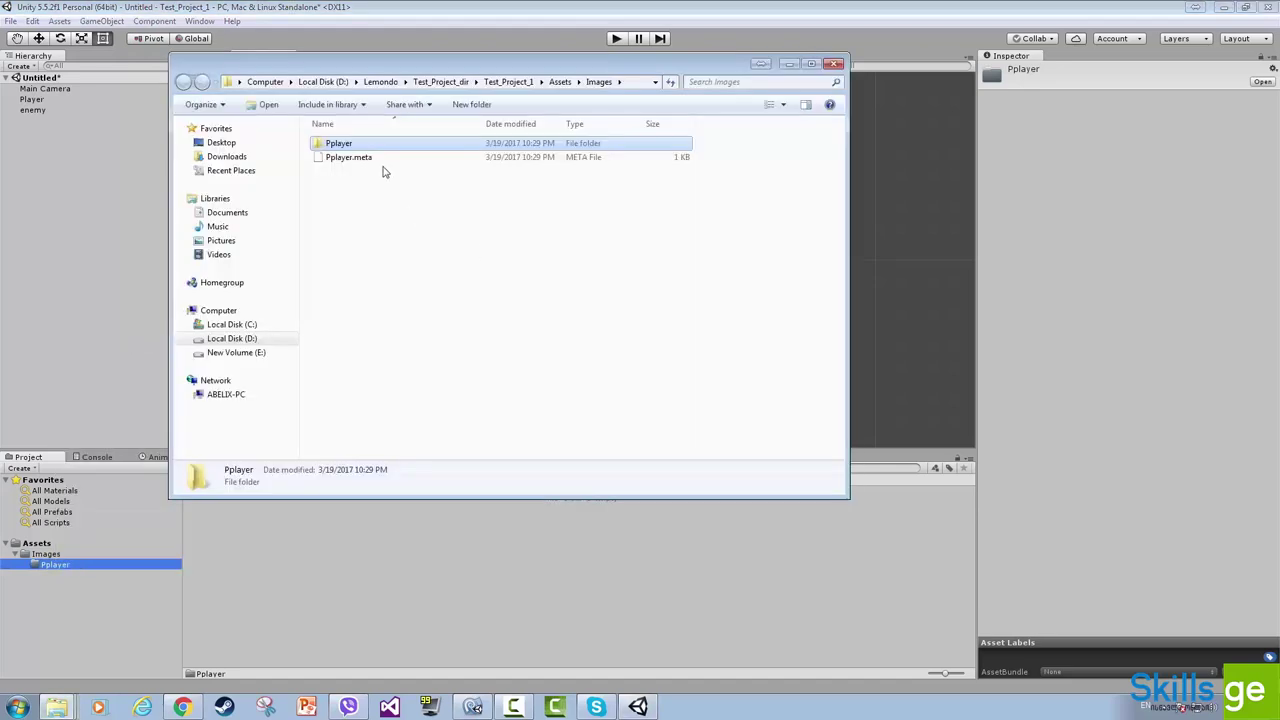
{"action": "left_click", "coordinate": [835, 63]}
{"action": "left_click", "coordinate": [381, 509]}
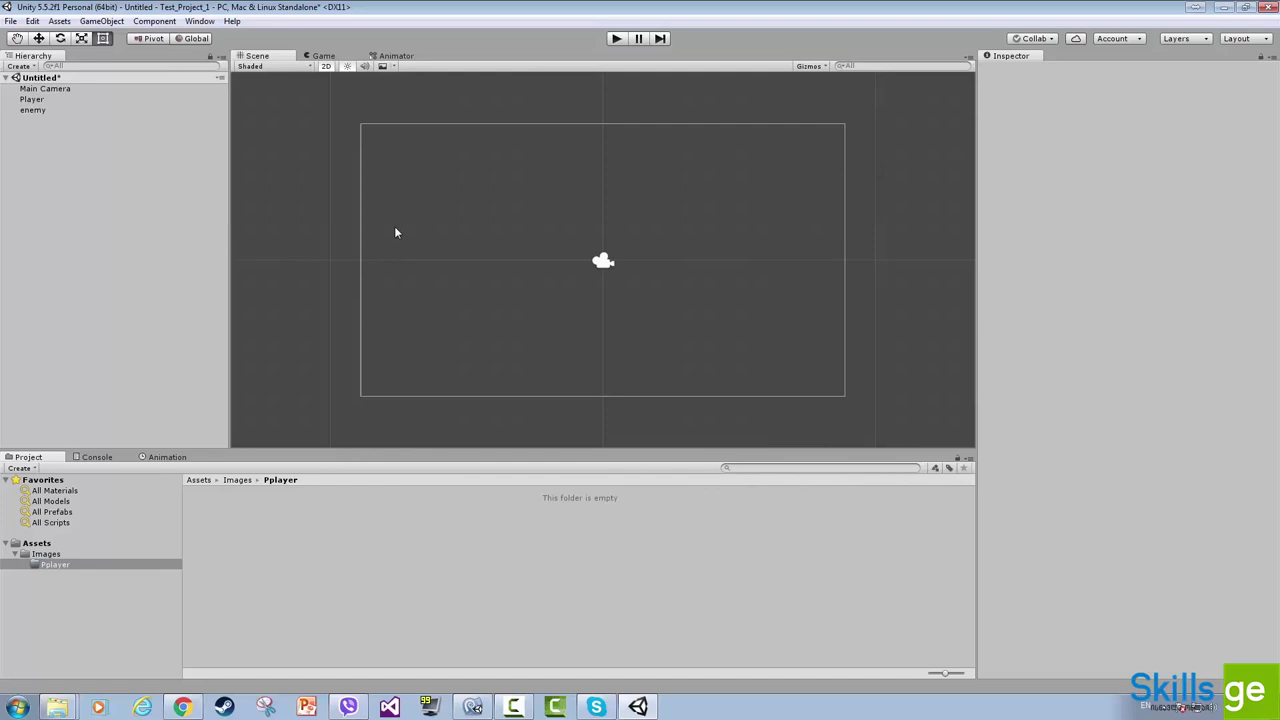
- Inspect Player, enemy and Main Camera, then zoom the Scene view out around the camera frame
{"action": "left_click", "coordinate": [32, 100]}
{"action": "left_click", "coordinate": [34, 110]}
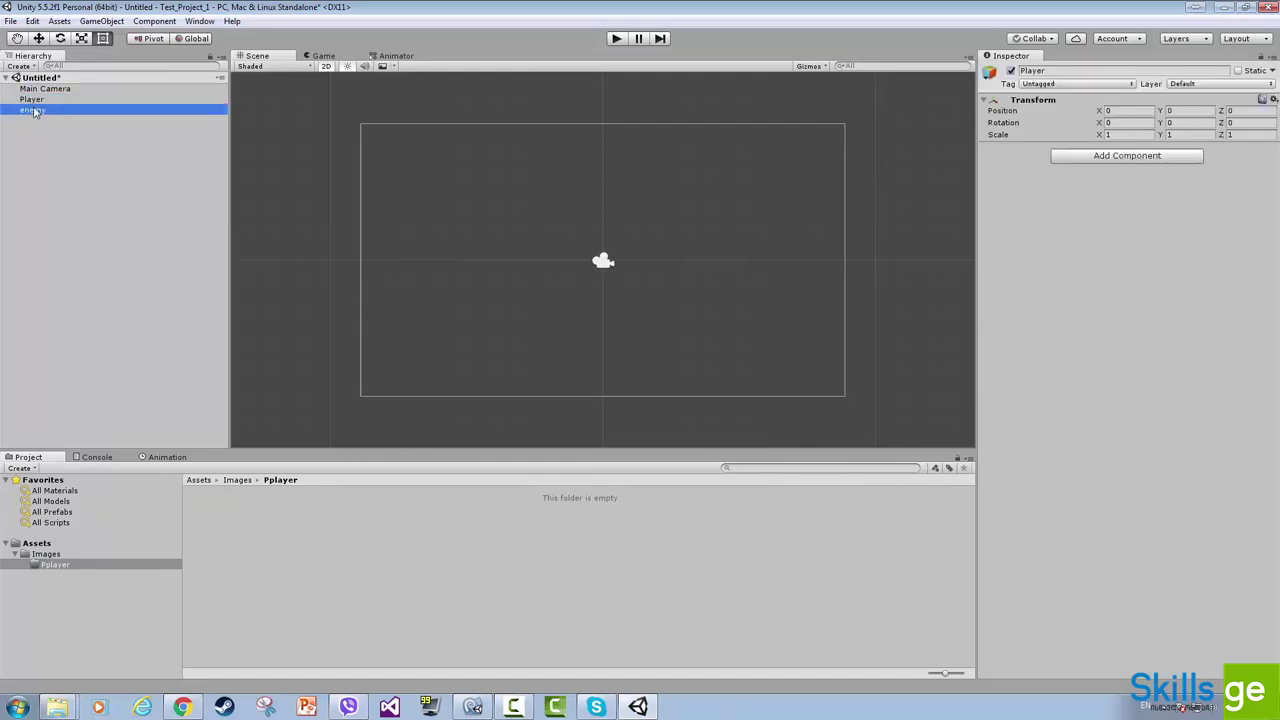
{"action": "left_click", "coordinate": [45, 88]}
{"action": "scroll", "coordinate": [478, 192], "scroll_direction": "down", "scroll_amount": 3}
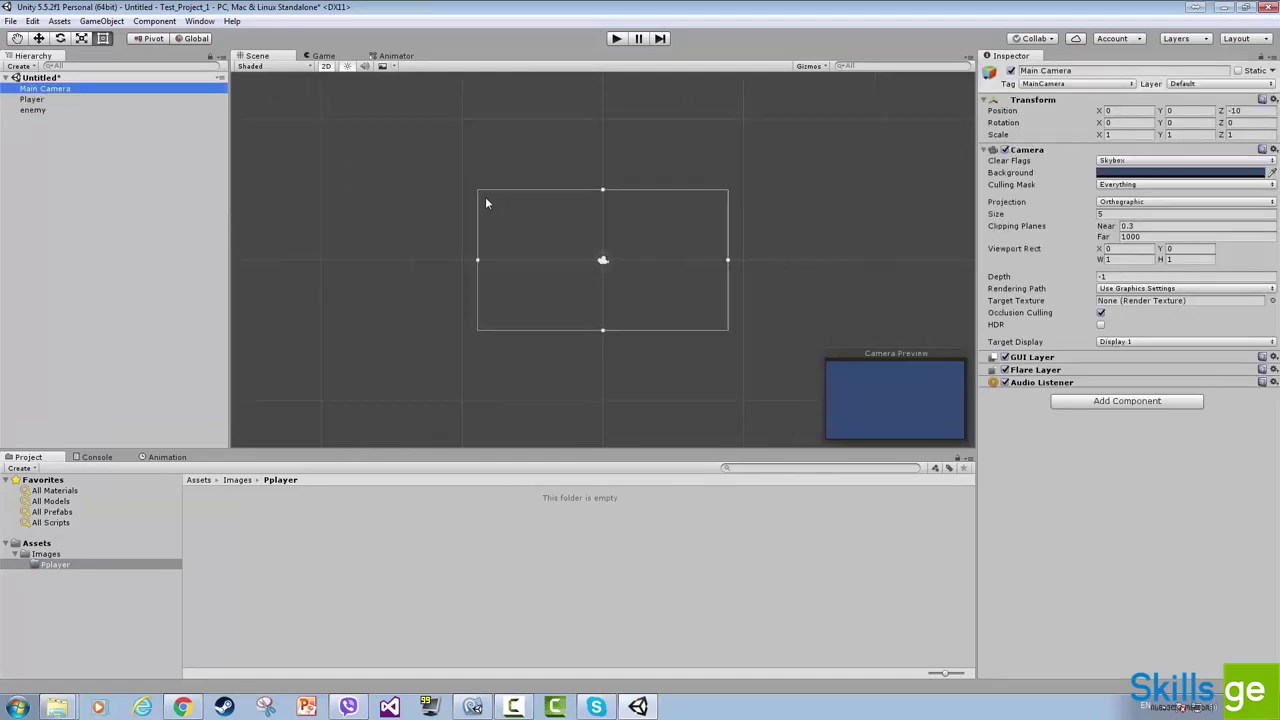
{"action": "scroll", "coordinate": [485, 196], "scroll_direction": "up", "scroll_amount": 4}
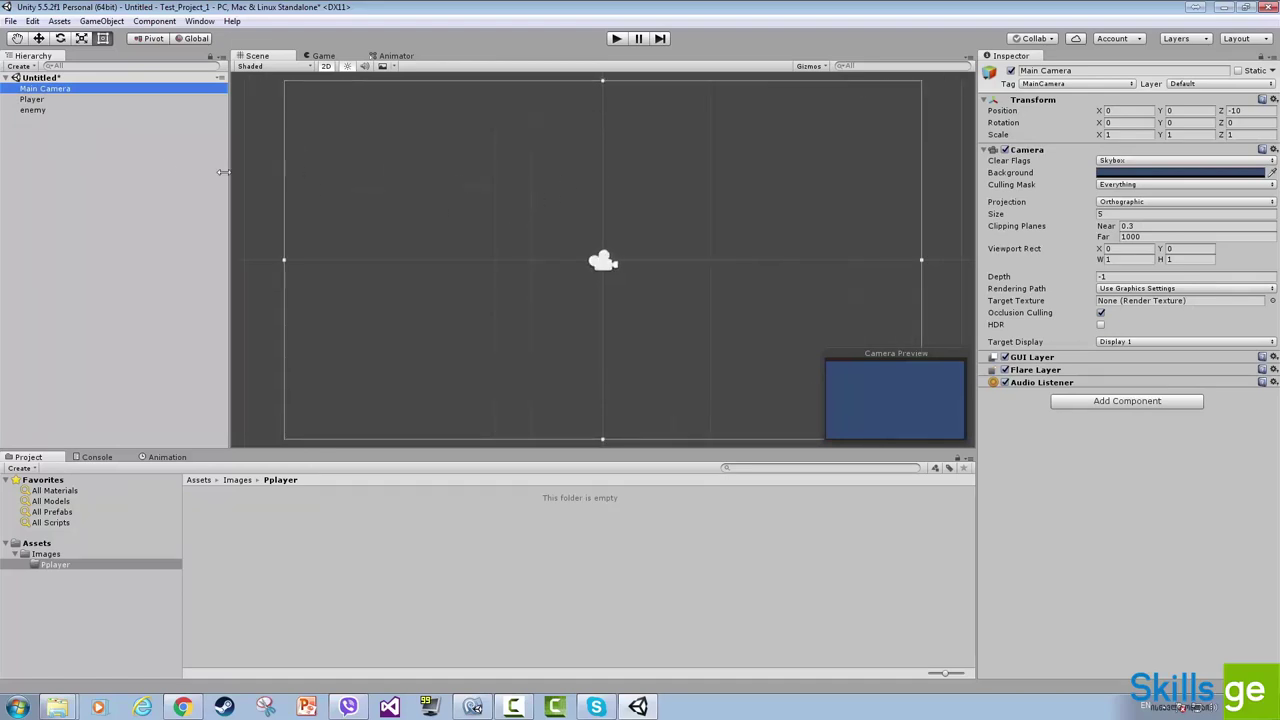
{"action": "left_click", "coordinate": [48, 99]}
{"action": "left_click", "coordinate": [45, 88]}
{"action": "scroll", "coordinate": [457, 167], "scroll_direction": "down", "scroll_amount": 2}
{"action": "scroll", "coordinate": [577, 246], "scroll_direction": "down", "scroll_amount": 2}
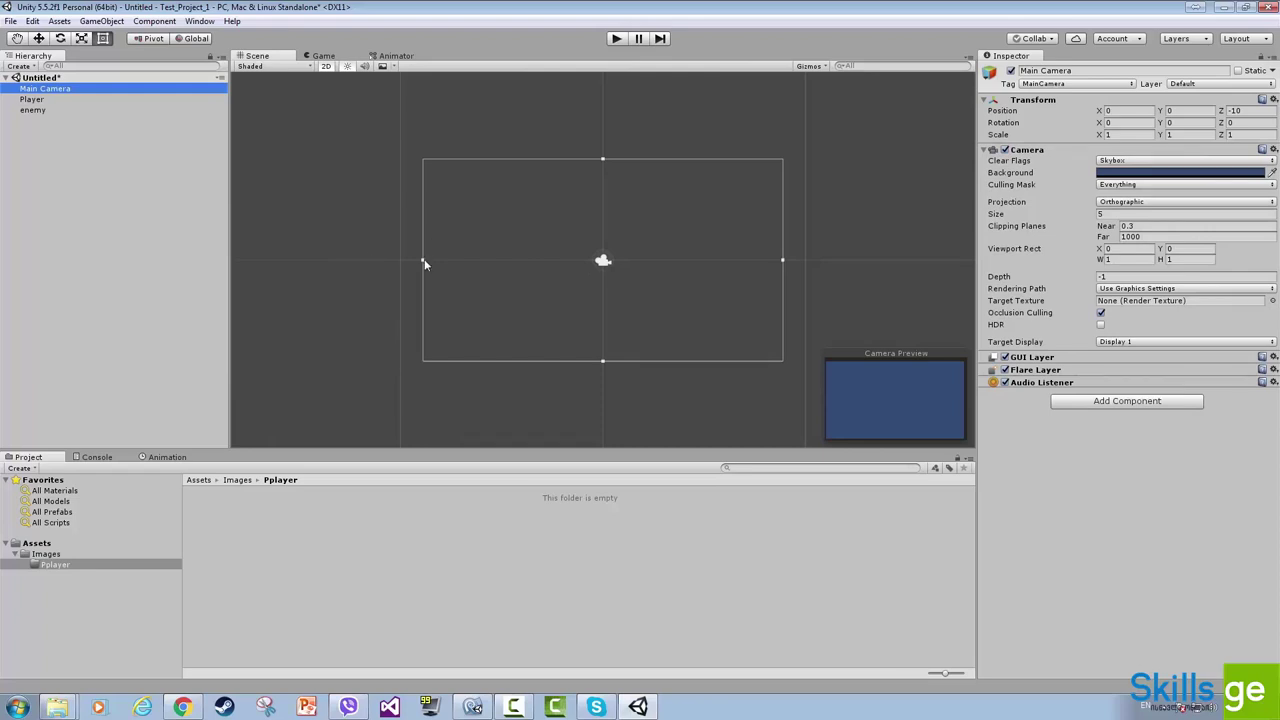
{"action": "left_click", "coordinate": [605, 261]}
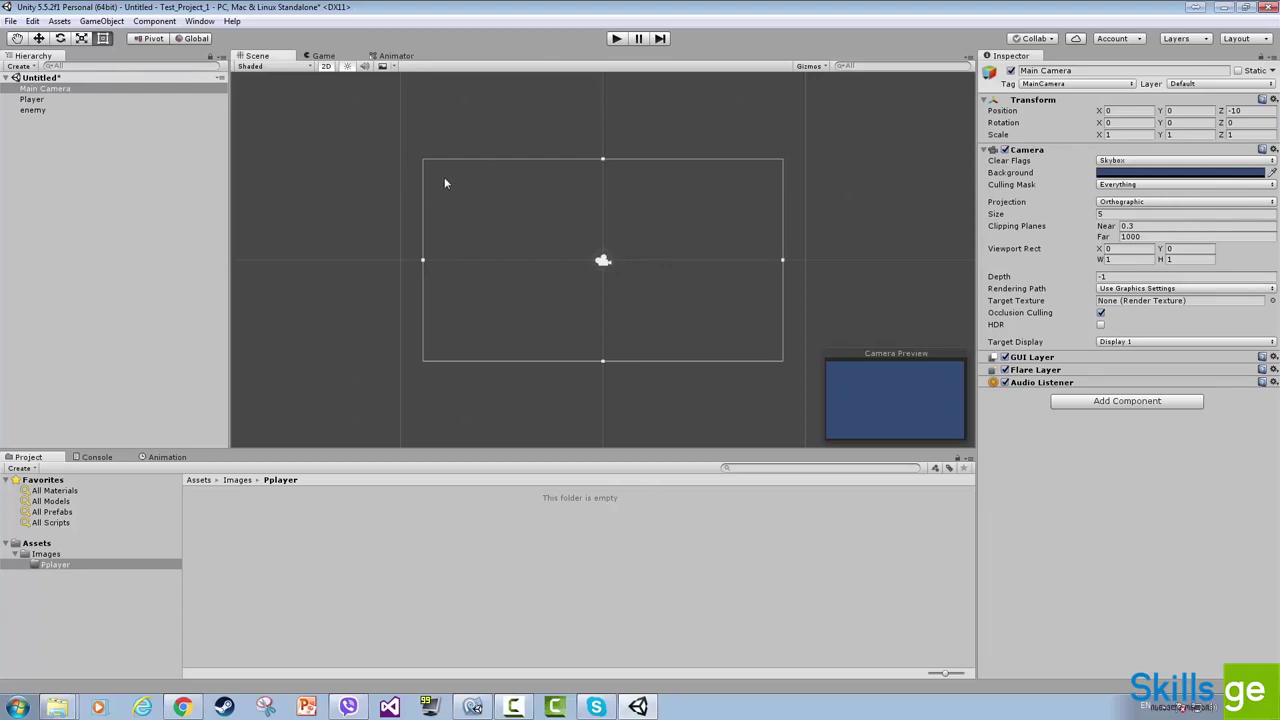
- Pan the Scene view, drag Player to -2.51, 1.72, then undo the move
{"action": "left_click", "coordinate": [40, 39]}
{"action": "left_click", "coordinate": [17, 39]}
{"action": "mouse_move", "coordinate": [538, 232]}
{"action": "left_mouse_down"}
{"action": "mouse_move", "coordinate": [521, 188]}
{"action": "mouse_move", "coordinate": [638, 215]}
{"action": "mouse_move", "coordinate": [563, 194]}
{"action": "left_mouse_up"}
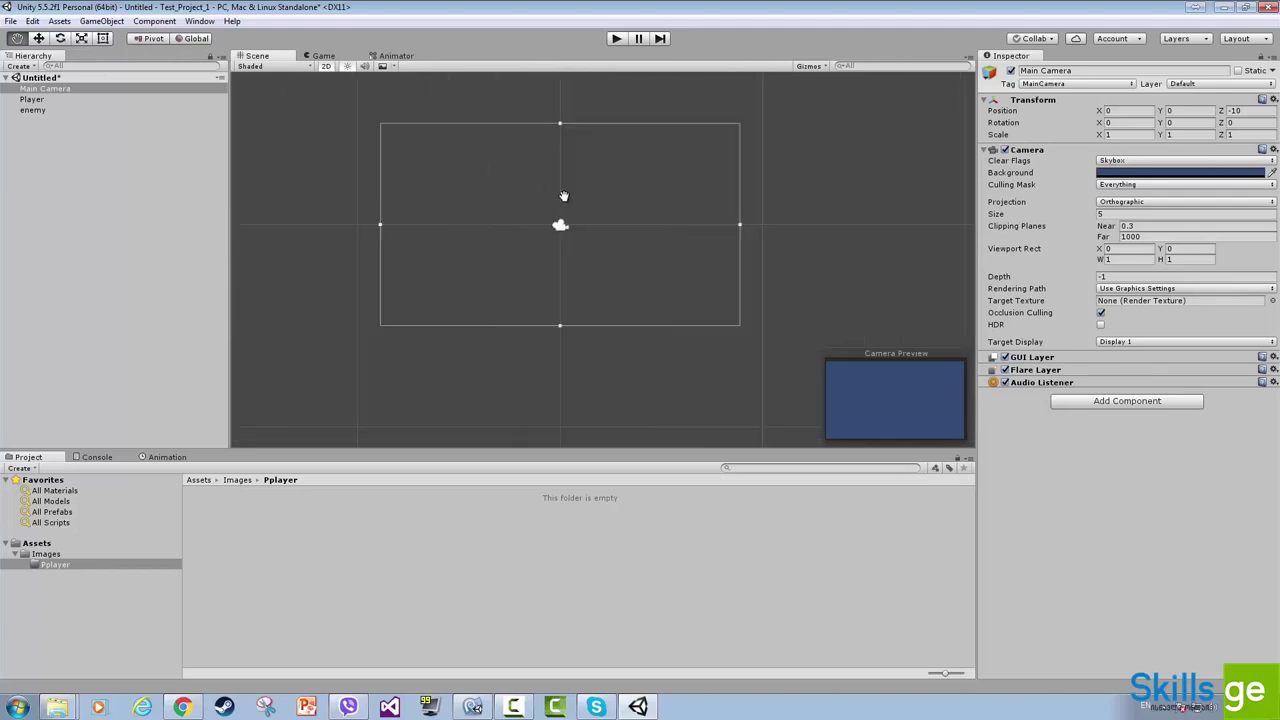
{"action": "left_click", "coordinate": [39, 38]}
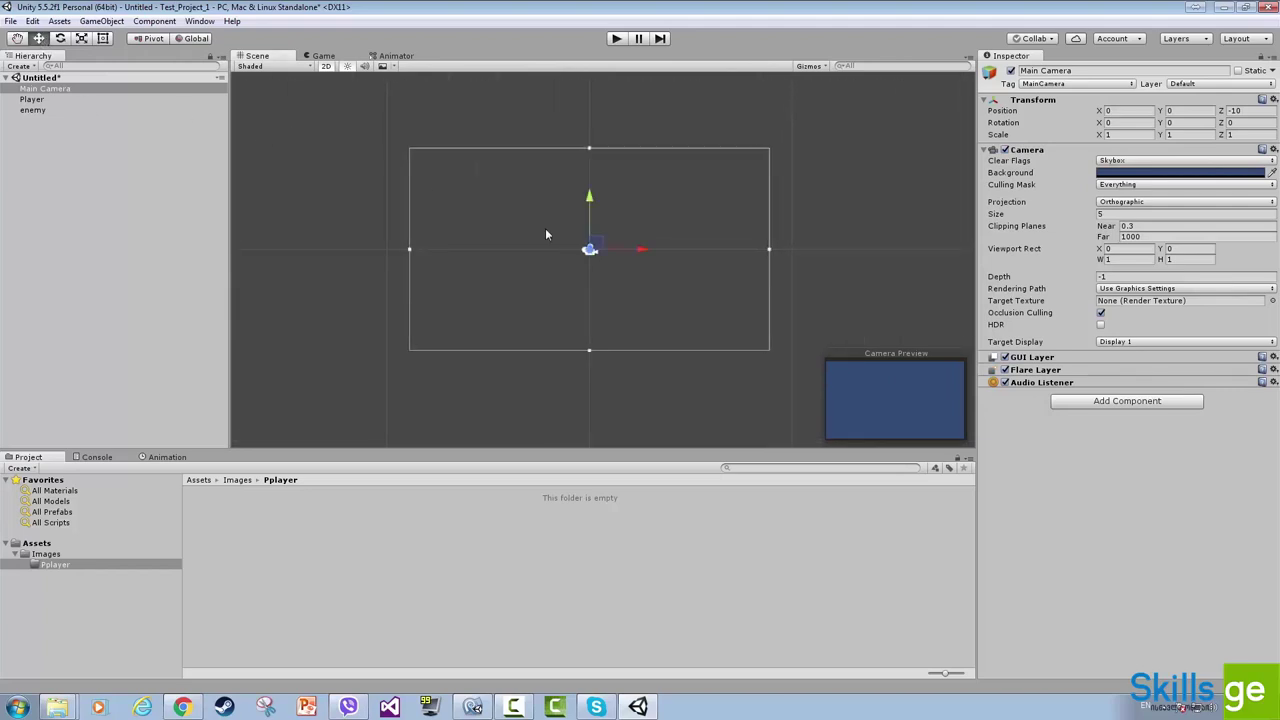
{"action": "left_click", "coordinate": [32, 99]}
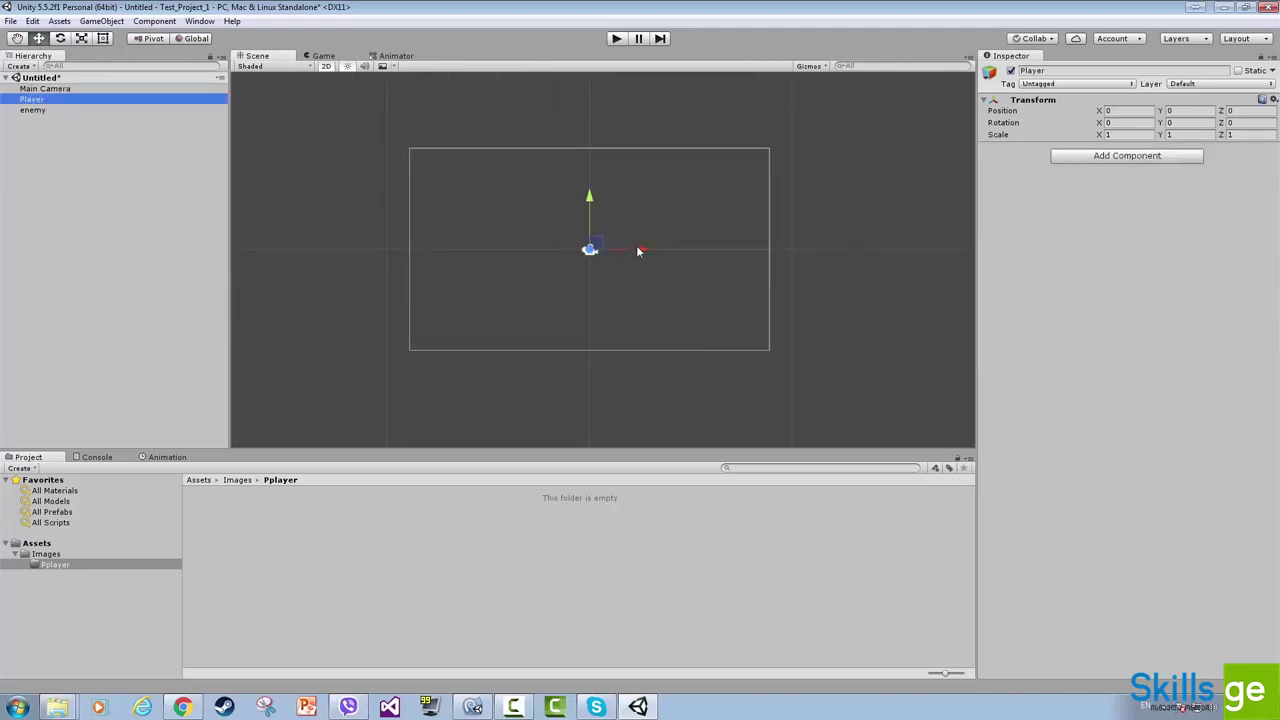
{"action": "left_click_drag", "start_coordinate": [638, 251], "coordinate": [530, 249]}
{"action": "left_click_drag", "start_coordinate": [484, 195], "coordinate": [486, 160]}
{"action": "left_click_drag", "start_coordinate": [530, 208], "coordinate": [592, 216]}
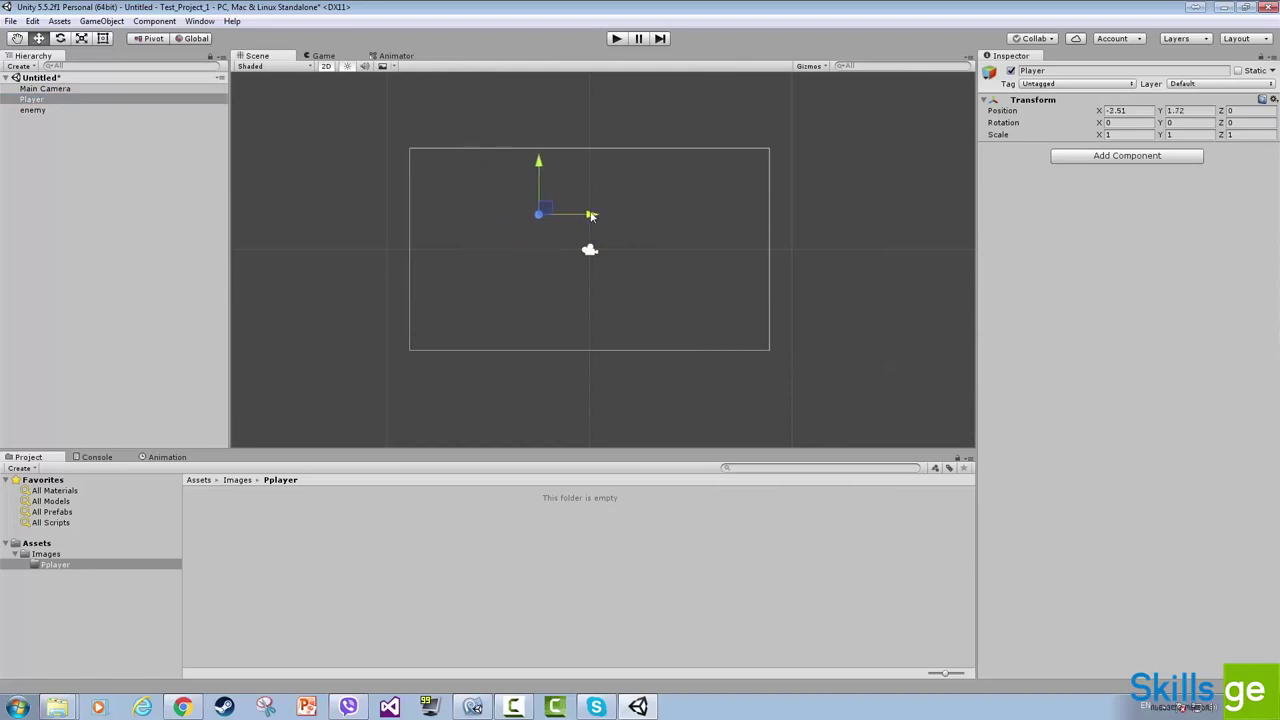
{"action": "key", "text": "ctrl+z"}
{"action": "key", "text": "ctrl+z"}
- Rotate Player to -19.611 on Y, undo it, then try the Scale and Rect tools
{"action": "left_click", "coordinate": [59, 39]}
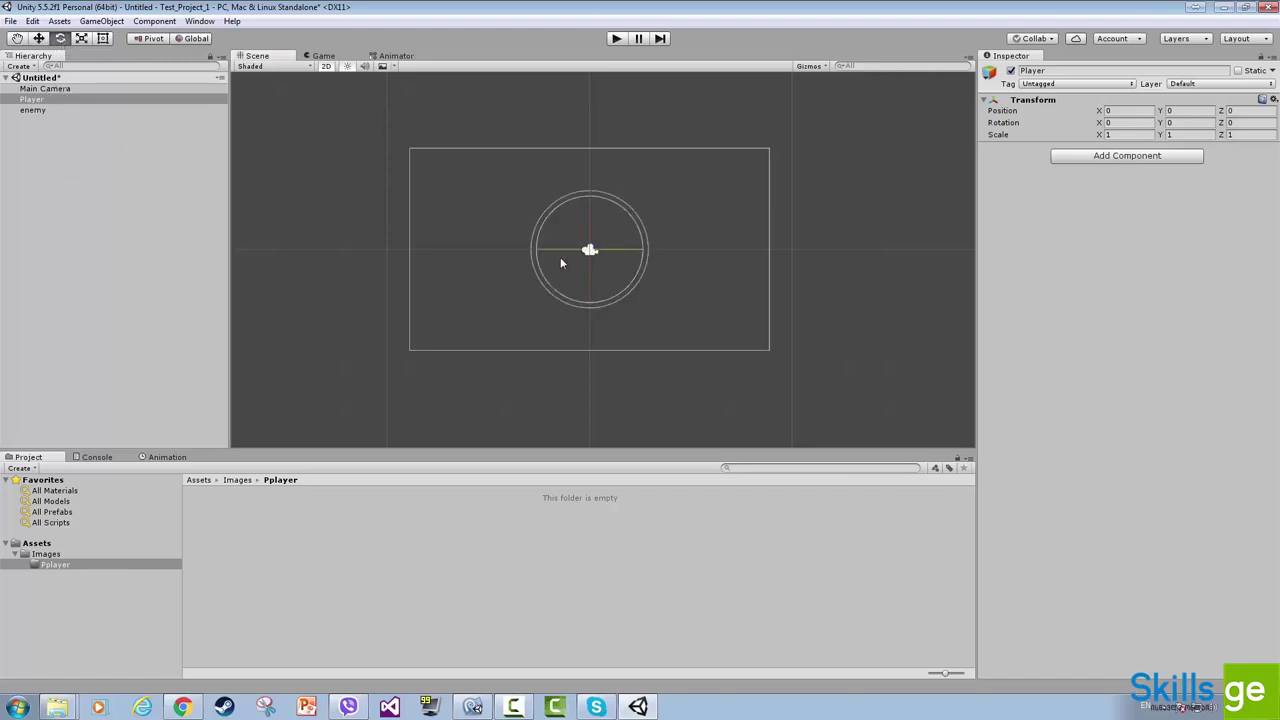
{"action": "left_click_drag", "start_coordinate": [545, 250], "coordinate": [562, 258]}
{"action": "key", "text": "ctrl+z"}
{"action": "left_click", "coordinate": [81, 38]}
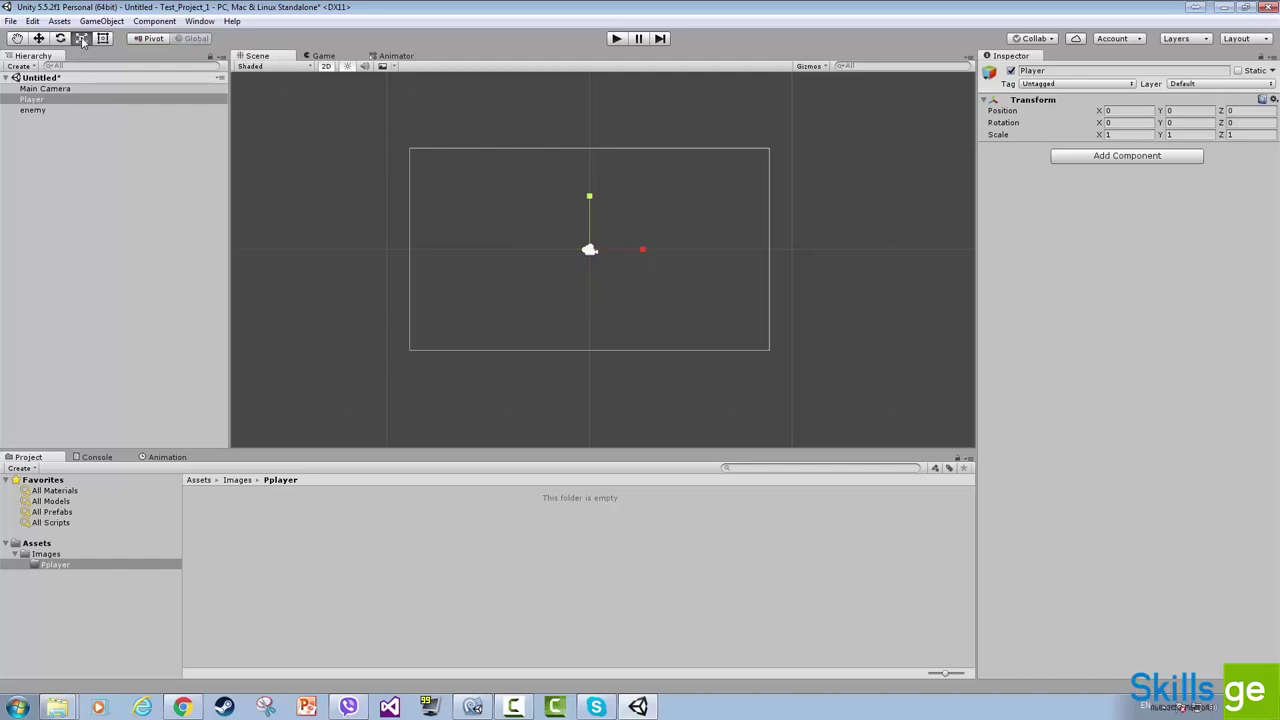
{"action": "left_click", "coordinate": [102, 39]}
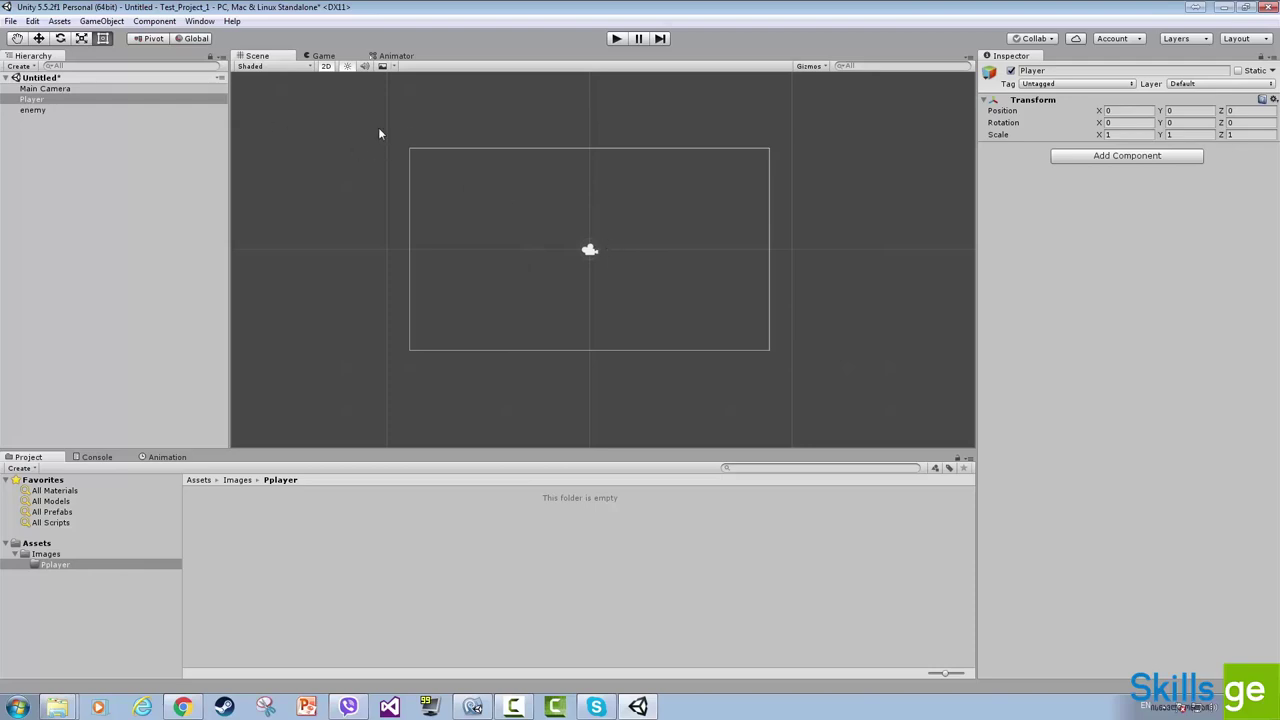
{"action": "left_click", "coordinate": [325, 56]}
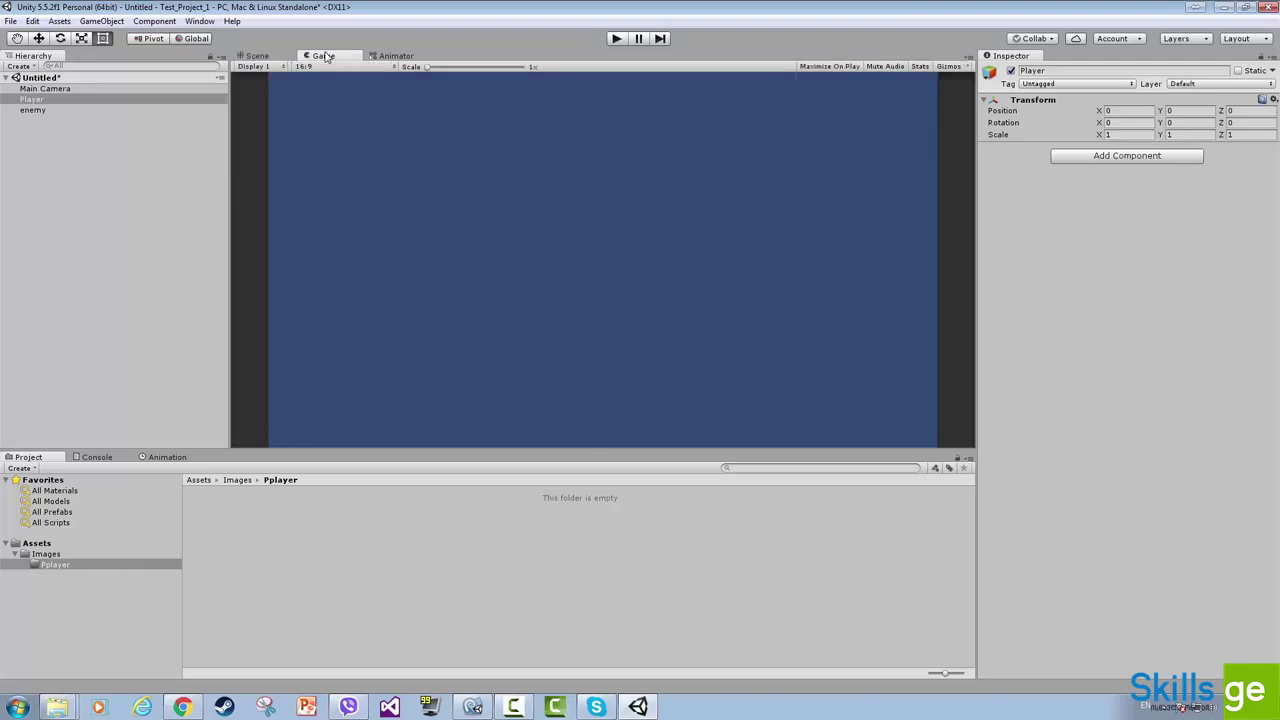
{"action": "left_click", "coordinate": [252, 57]}
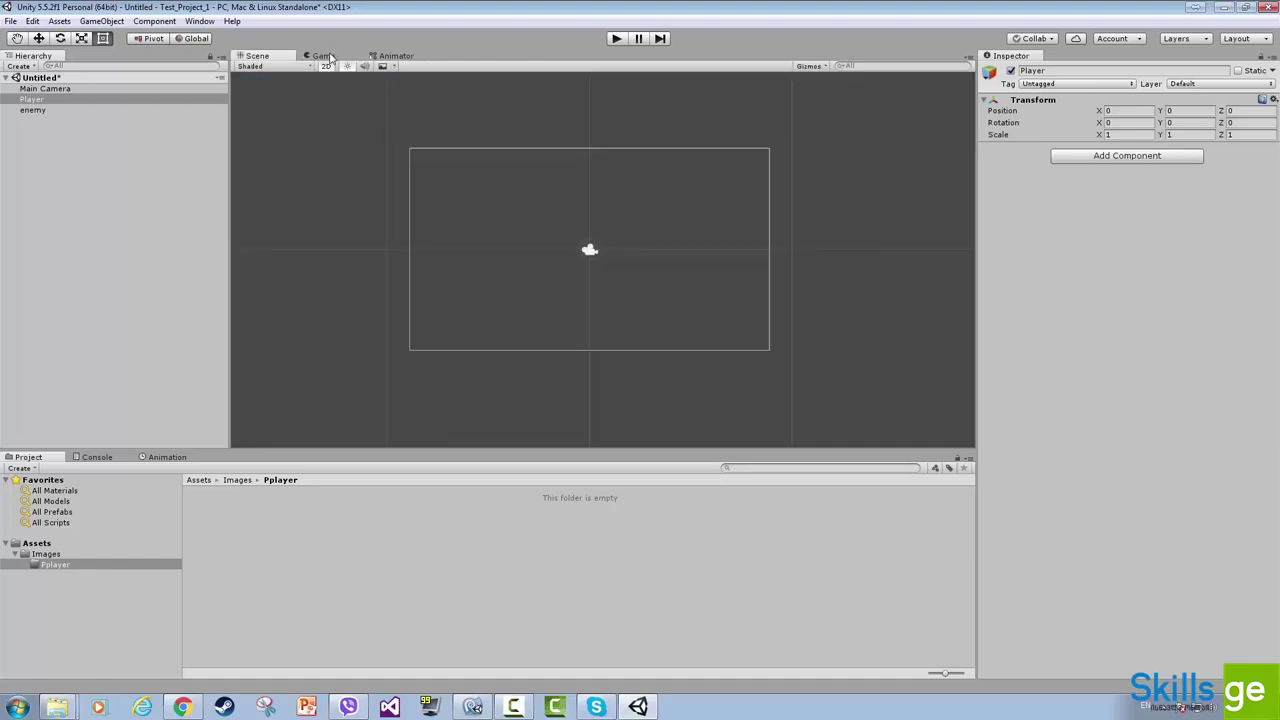
{"action": "left_click", "coordinate": [330, 57]}
{"action": "left_click", "coordinate": [260, 57]}
{"action": "left_click", "coordinate": [200, 21]}
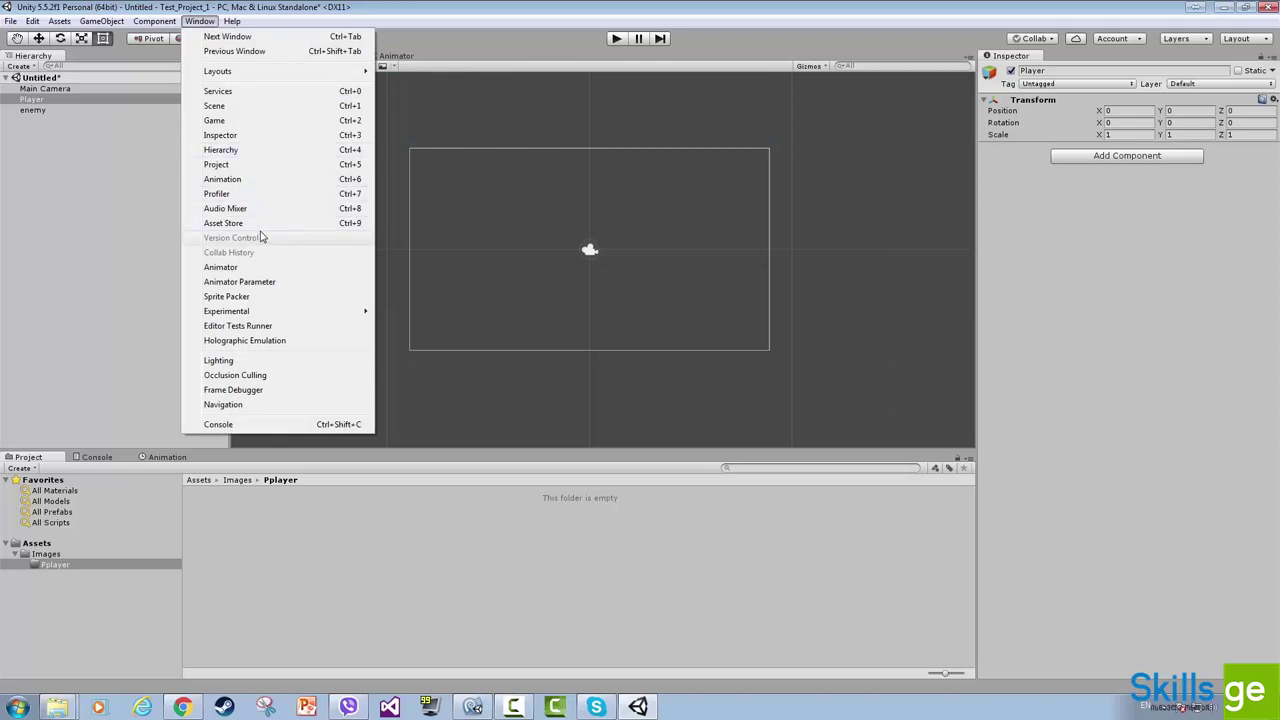
{"action": "left_click", "coordinate": [218, 120]}
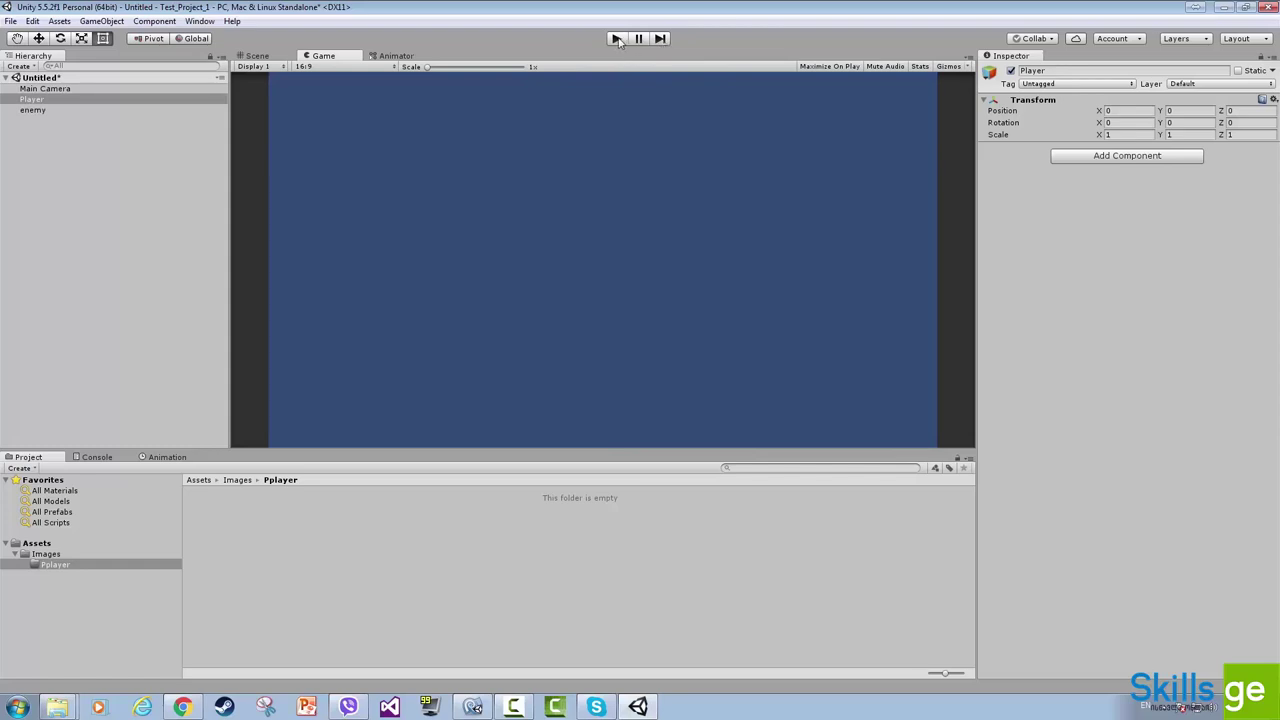
{"action": "left_click", "coordinate": [617, 39]}
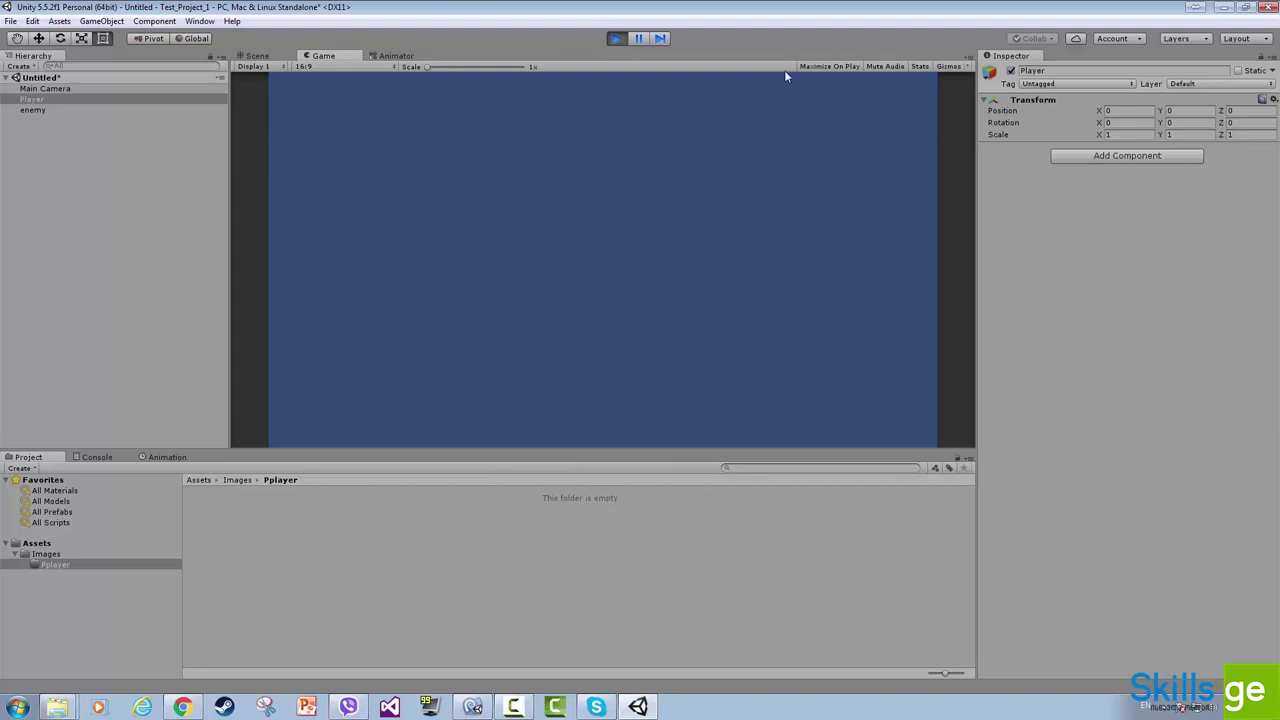
{"action": "left_click", "coordinate": [635, 42]}
{"action": "left_click", "coordinate": [624, 39]}
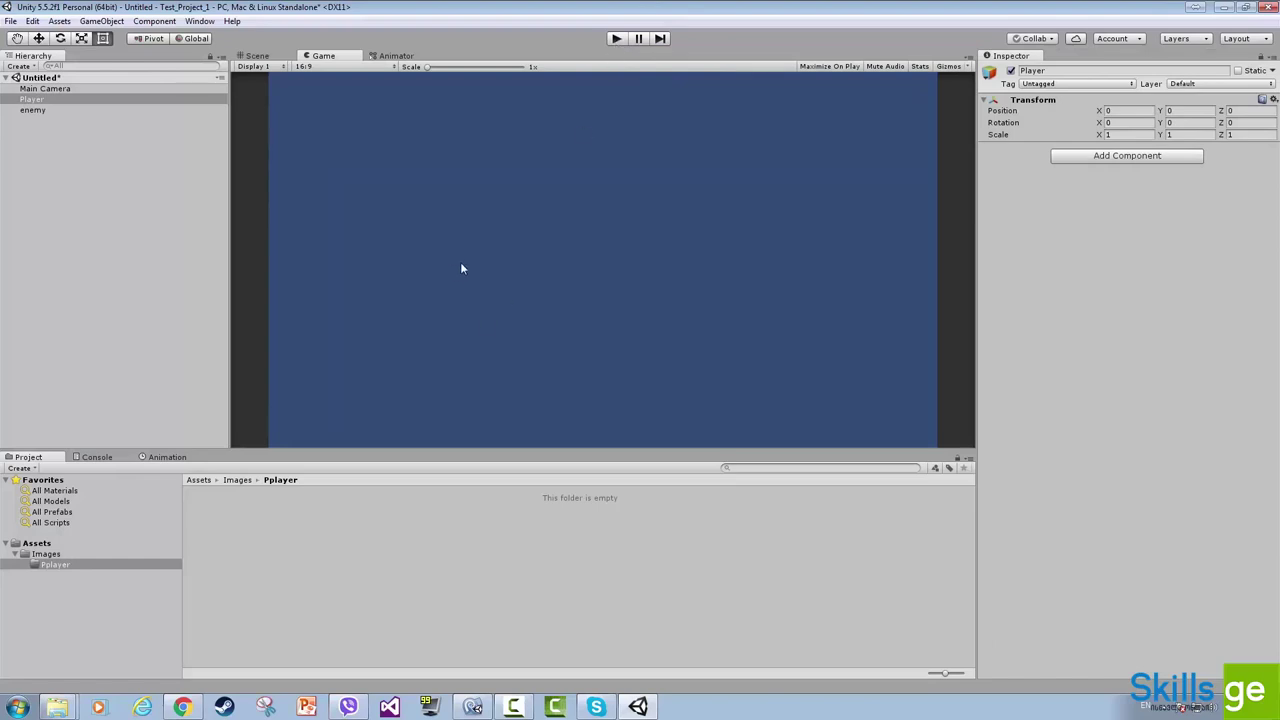
{"action": "left_click", "coordinate": [255, 55]}
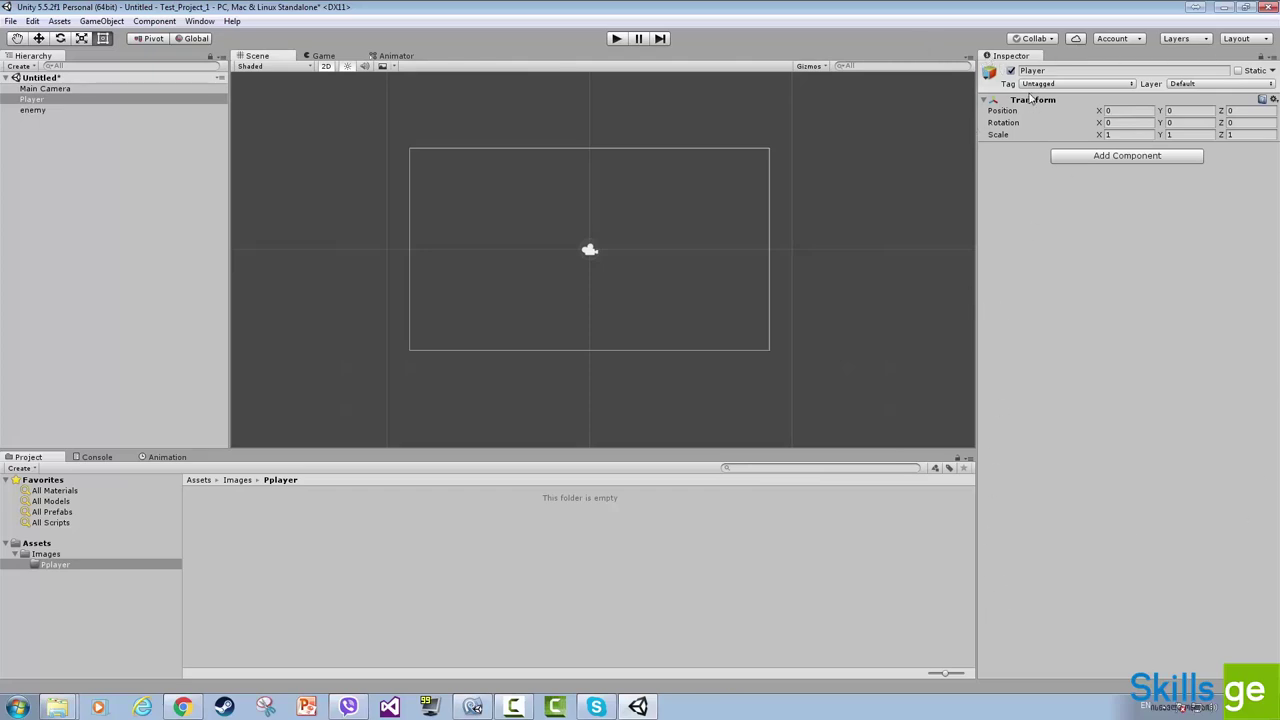
- Show the Inspector and Scene windows from the Window menu, then select enemy
{"action": "left_click", "coordinate": [201, 22]}
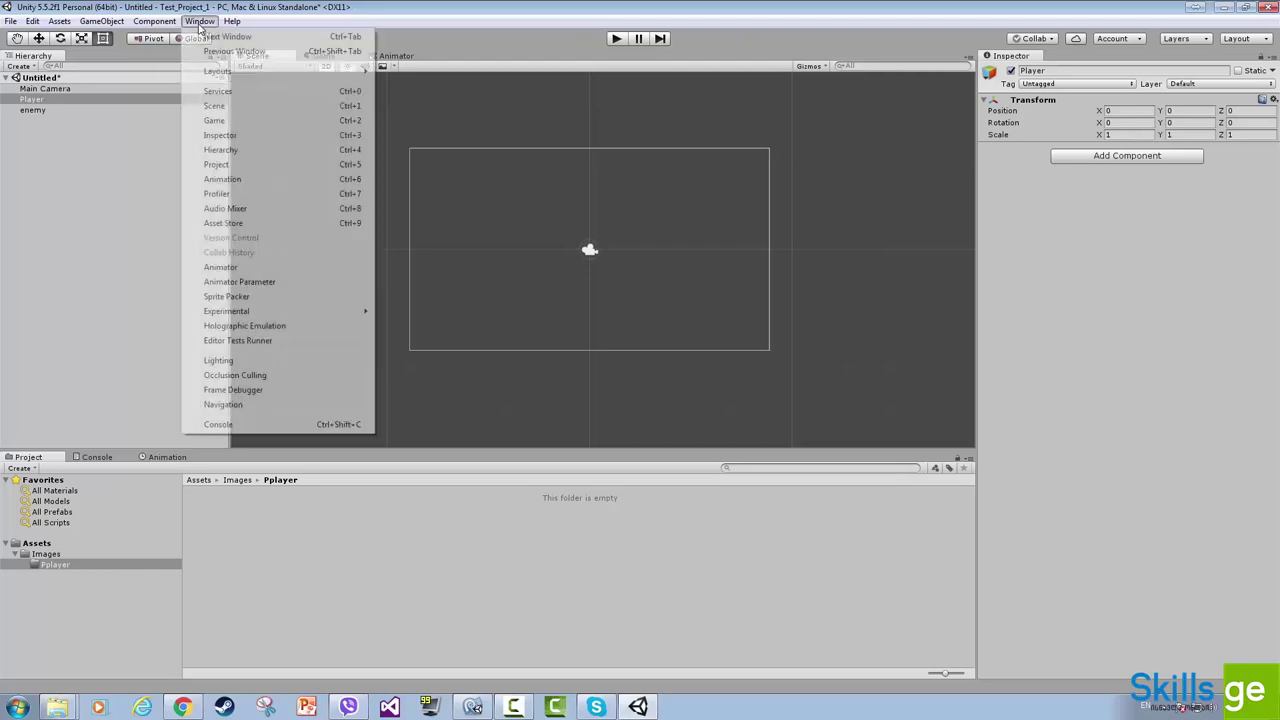
{"action": "left_click", "coordinate": [235, 136]}
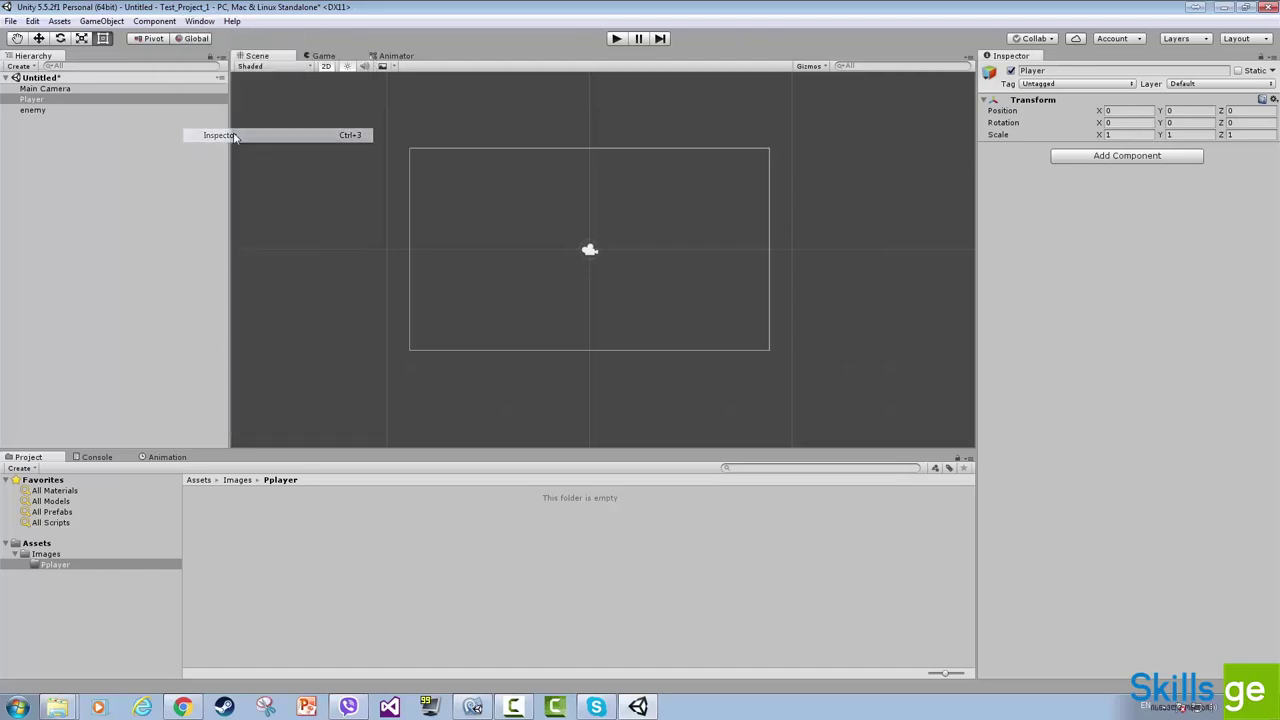
{"action": "left_click", "coordinate": [200, 21]}
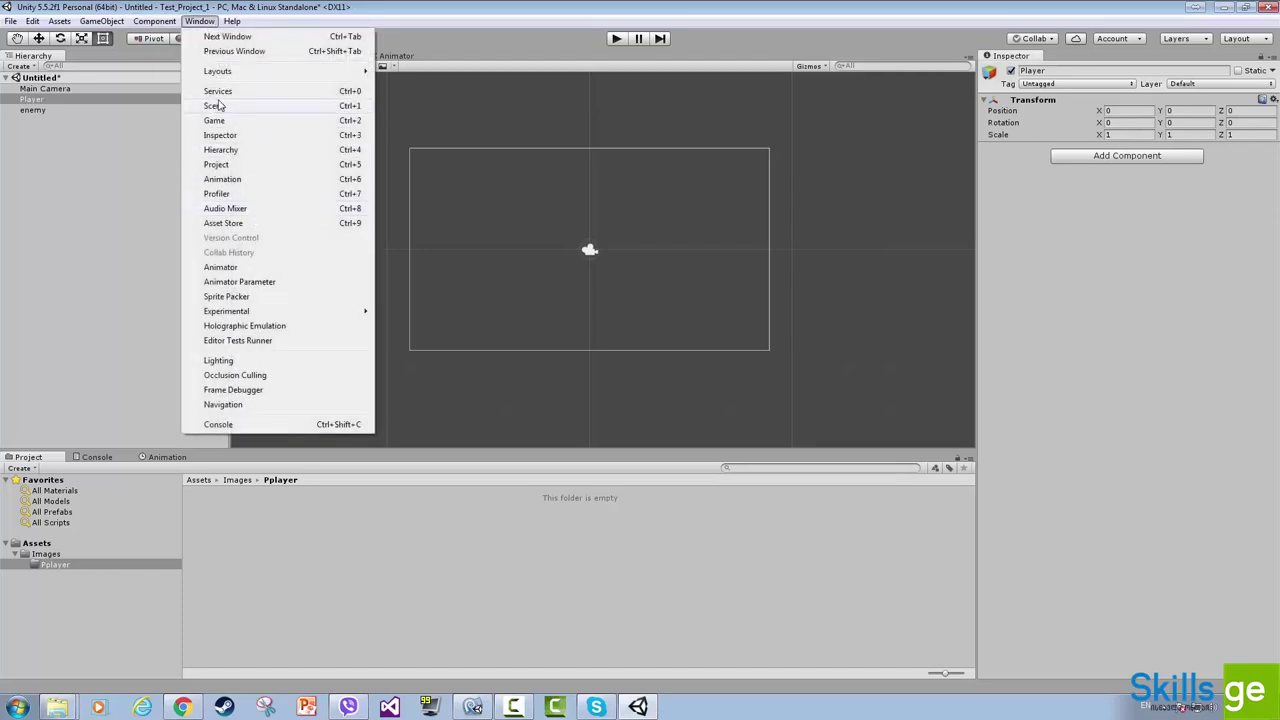
{"action": "left_click", "coordinate": [926, 190]}
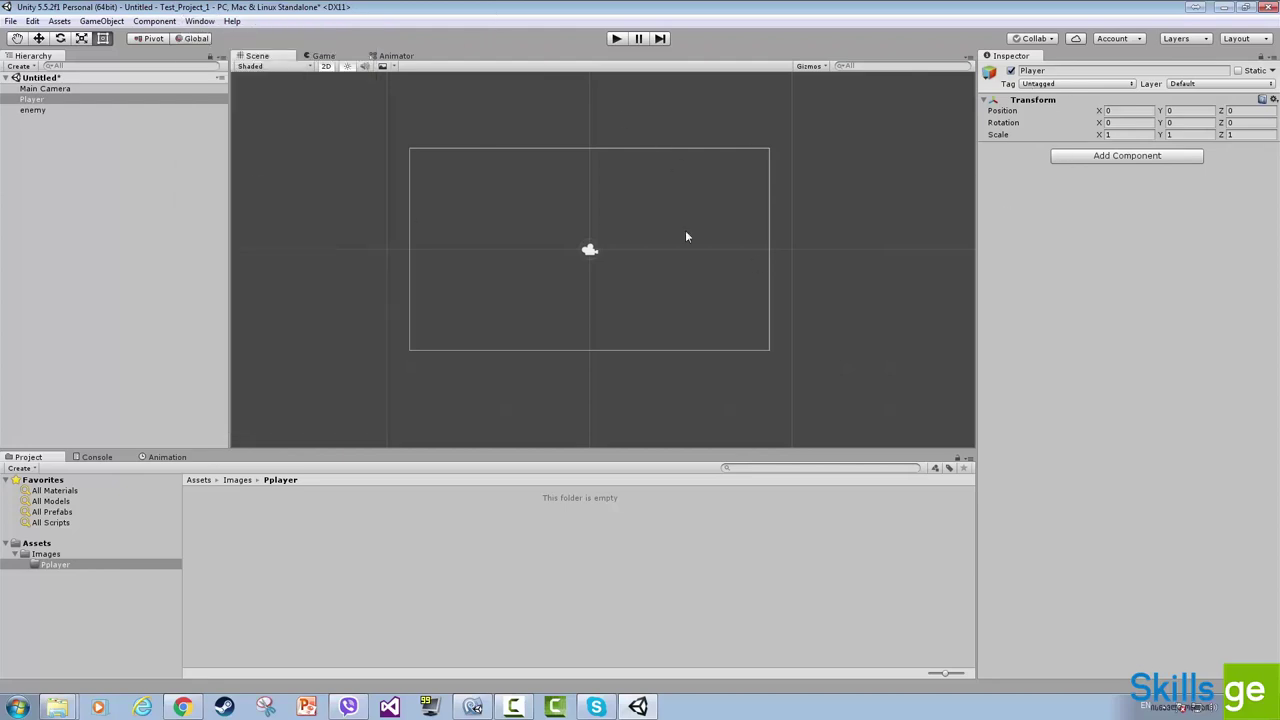
{"action": "left_click", "coordinate": [36, 111]}
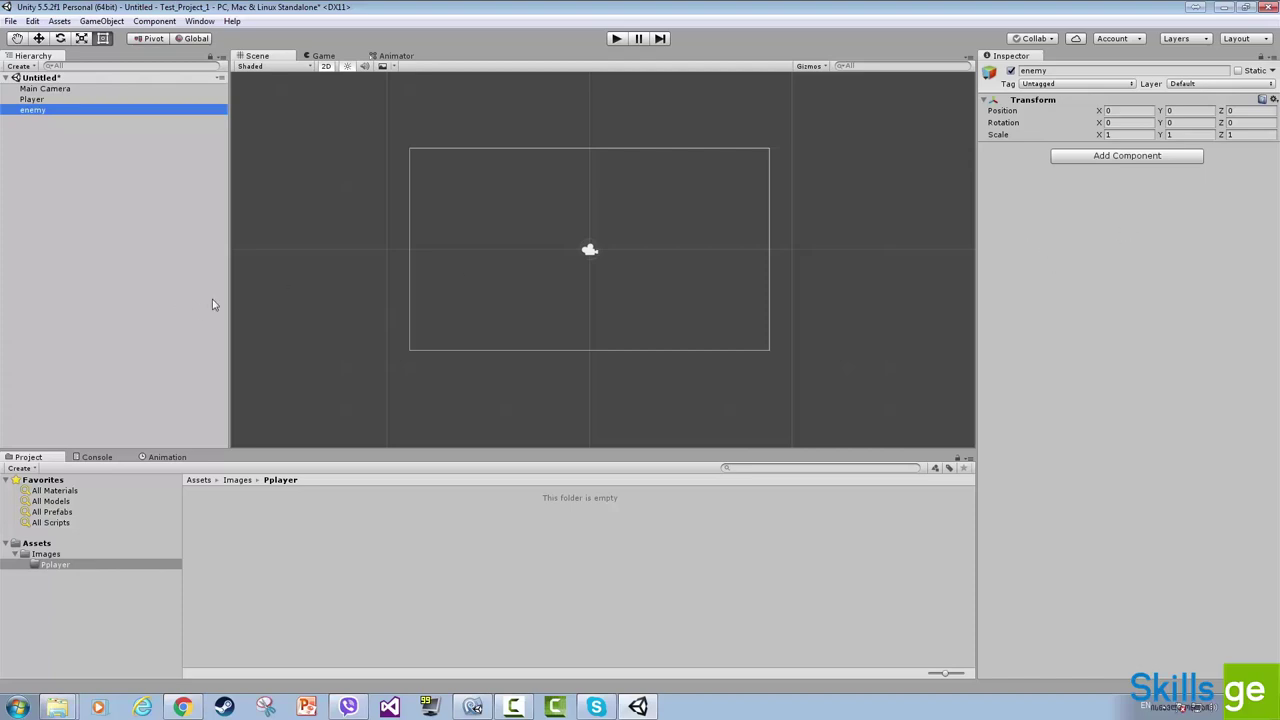
- Show the Console via its bottom-panel tab and via Window > Console
{"action": "left_click", "coordinate": [91, 462]}
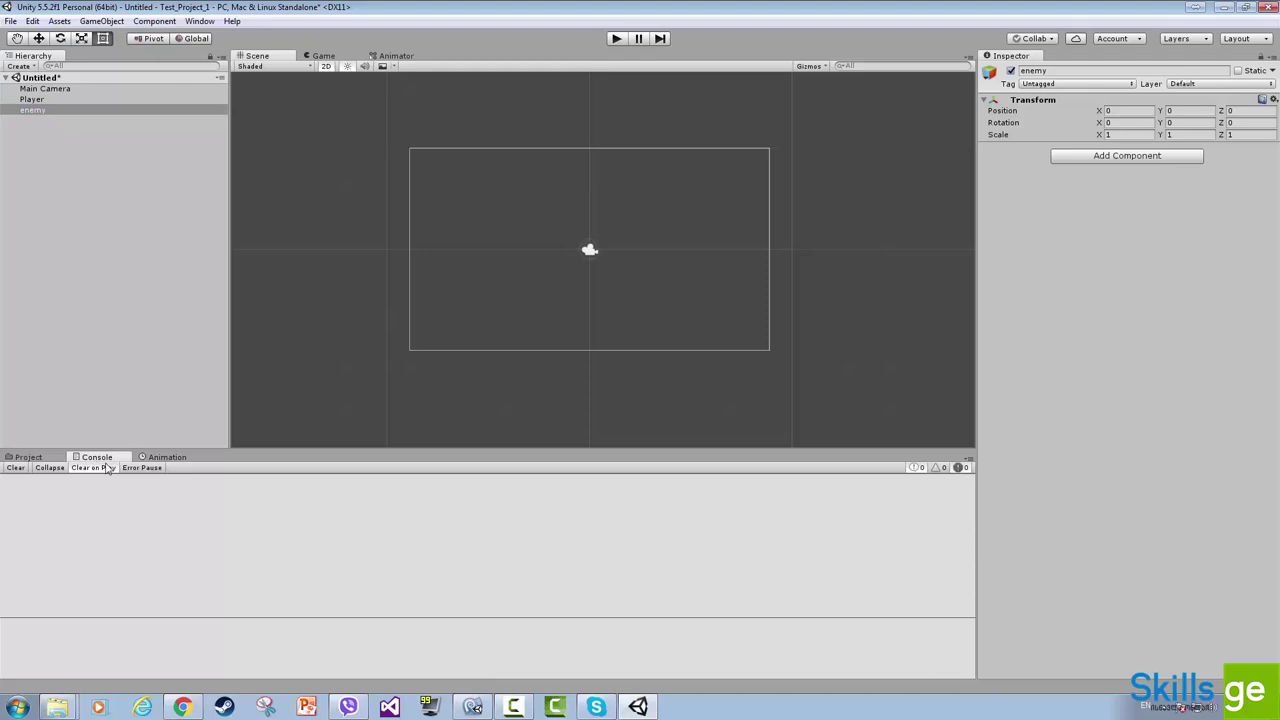
{"action": "left_click", "coordinate": [200, 21]}
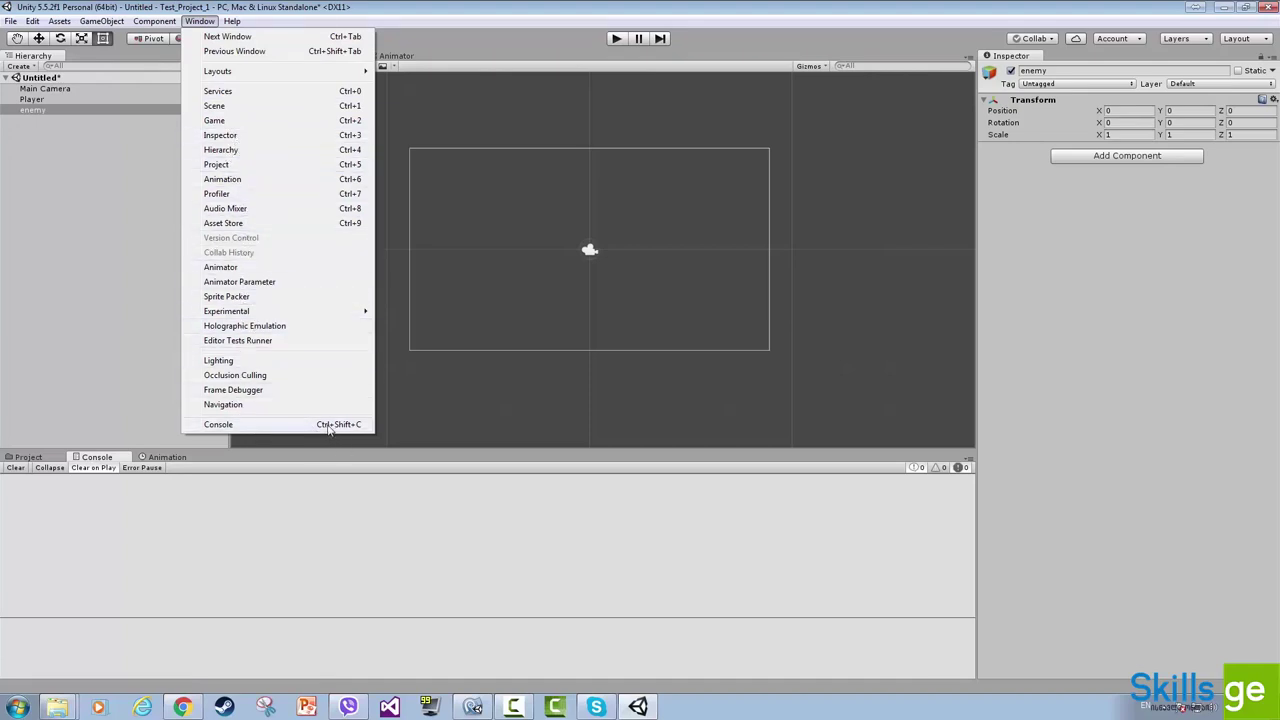
{"action": "left_click", "coordinate": [241, 425]}
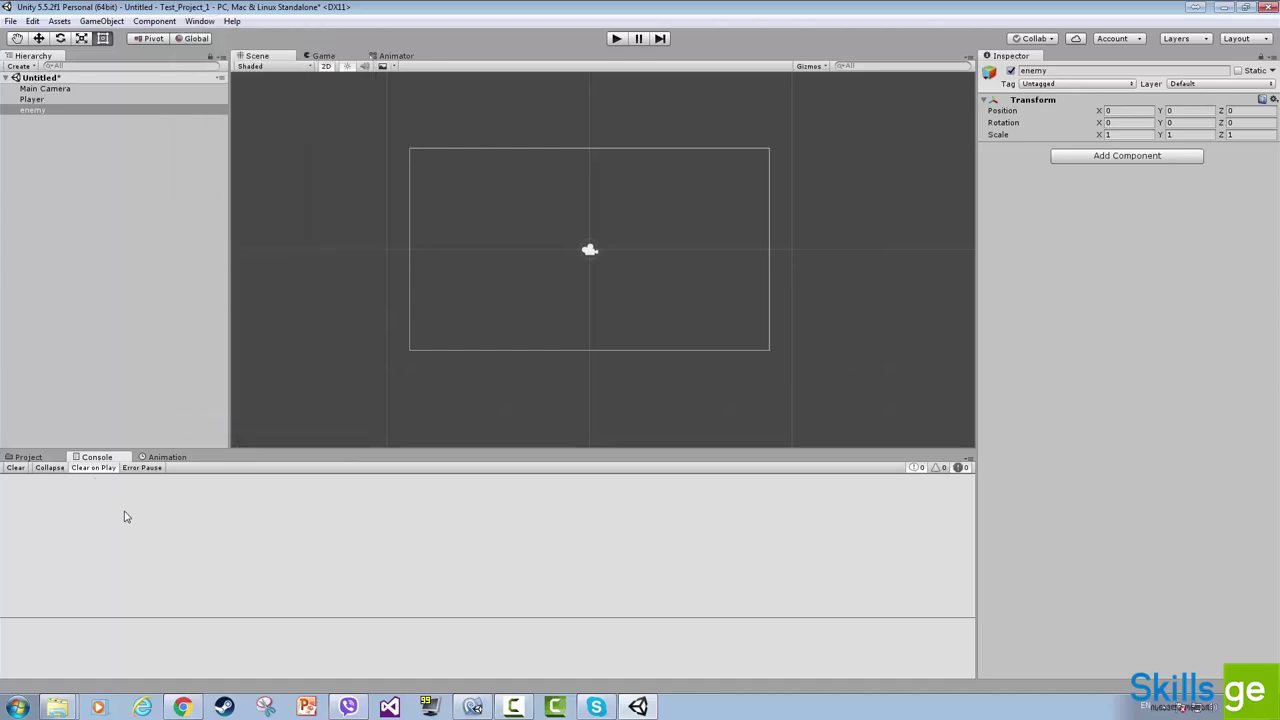